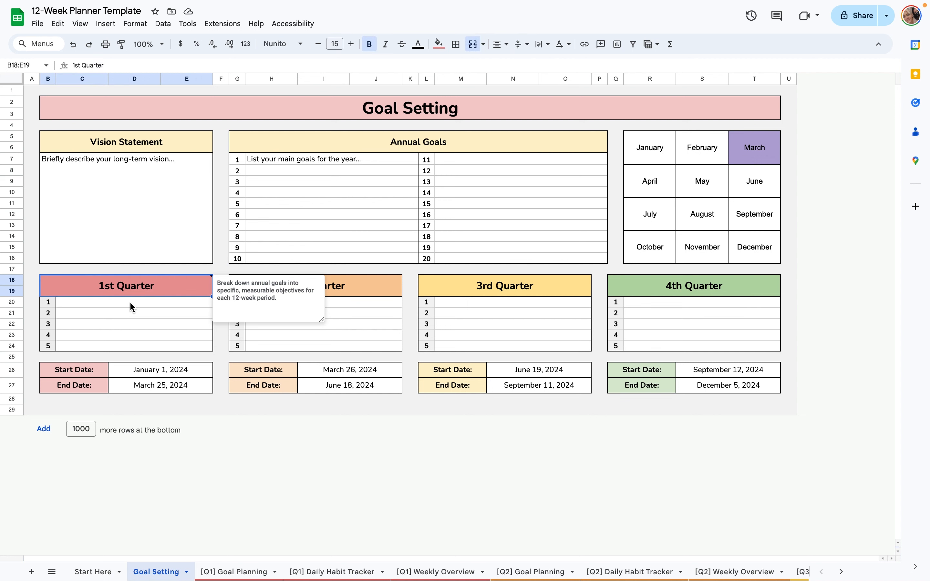
Examine the four quarter headers, the Annual Goals list and the note attached to the 1st Quarter header.
{"action": "left_click", "coordinate": [367, 288]}
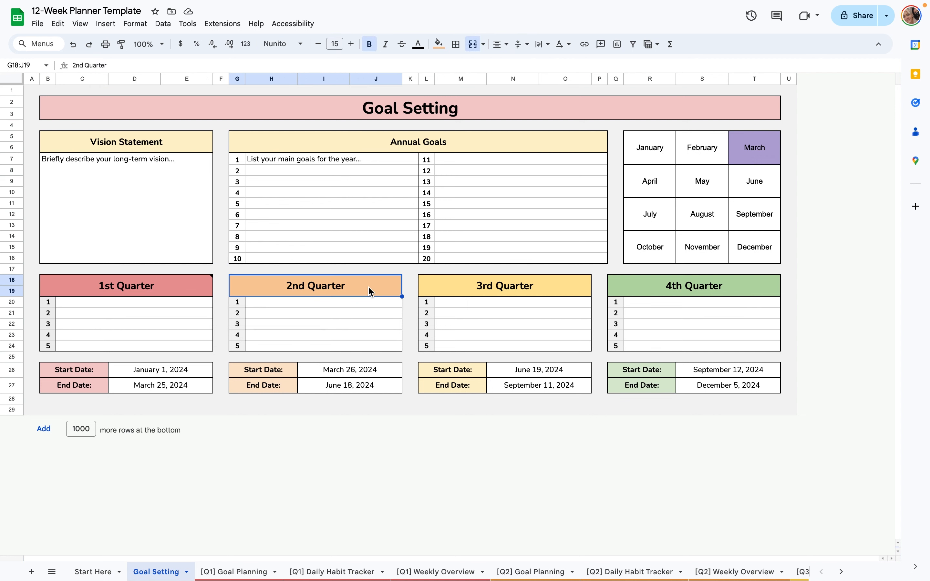
{"action": "left_click", "coordinate": [446, 290]}
{"action": "left_click", "coordinate": [702, 290]}
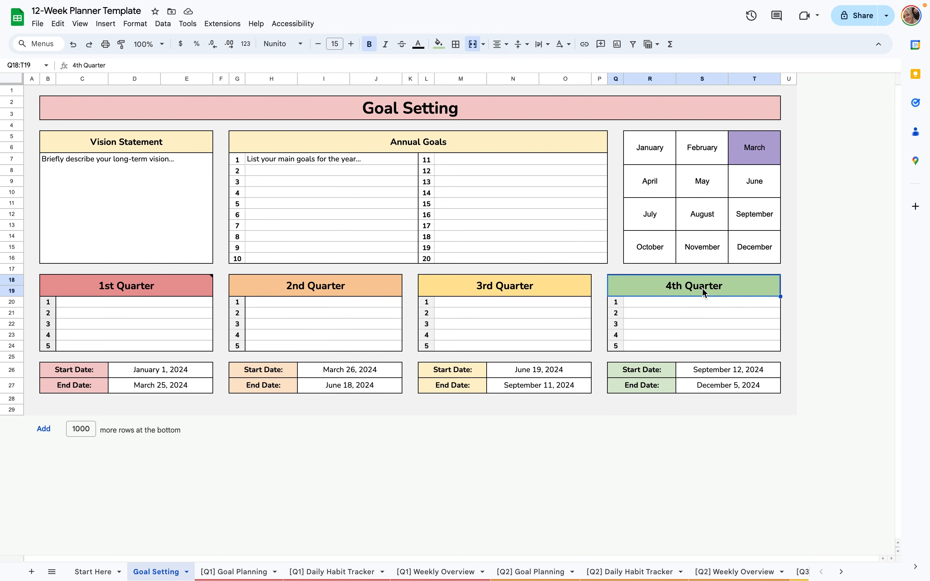
{"action": "left_click", "coordinate": [346, 195]}
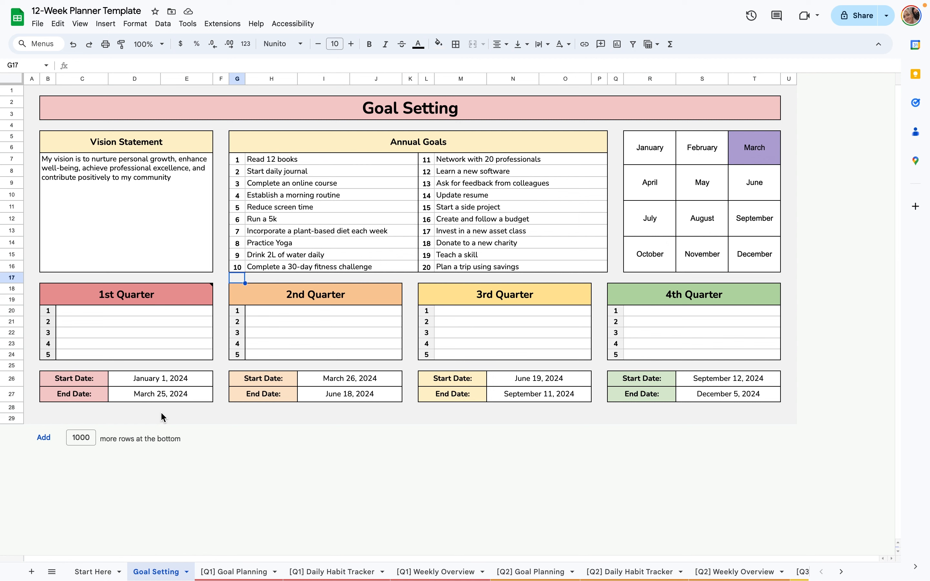
{"action": "left_click", "coordinate": [196, 299]}
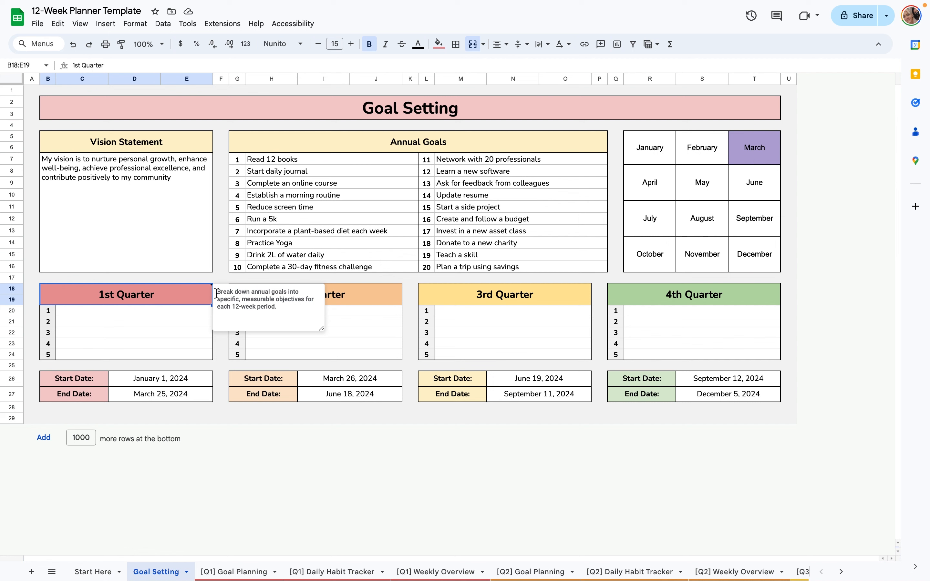
{"action": "left_click_drag", "start_coordinate": [217, 294], "coordinate": [279, 310]}
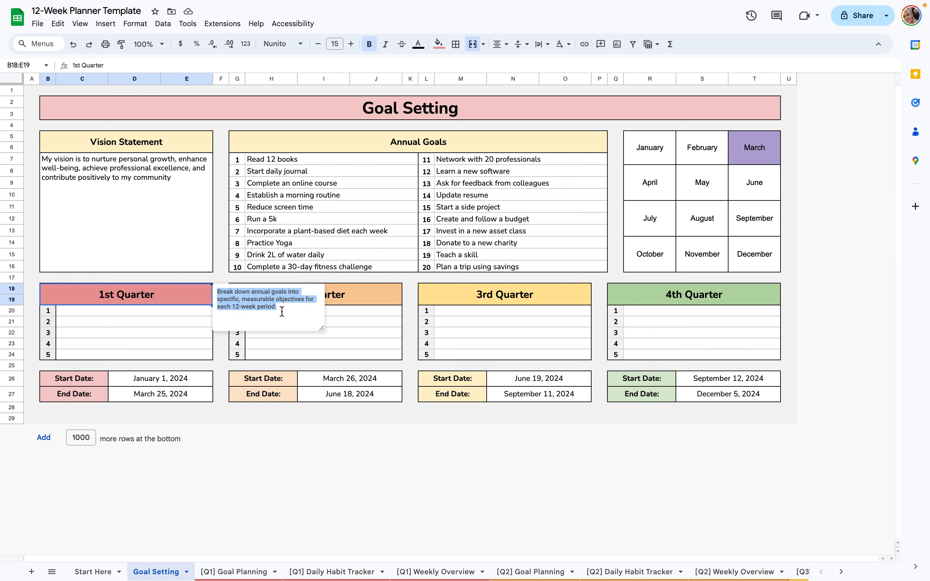
{"action": "left_click", "coordinate": [75, 312]}
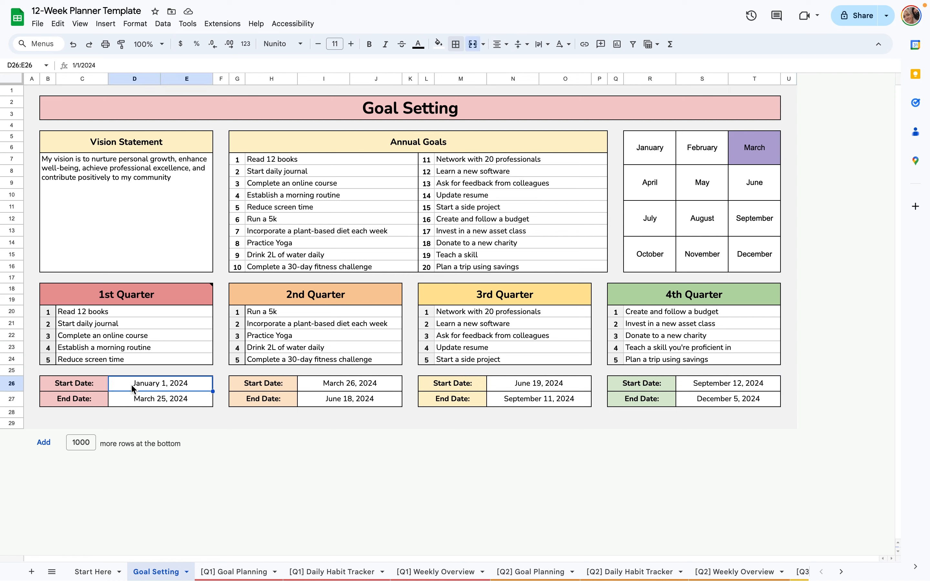
Try March 6, 2024 as the 1st Quarter start date and review the dates of all four quarters.
{"action": "double_click", "coordinate": [130, 383]}
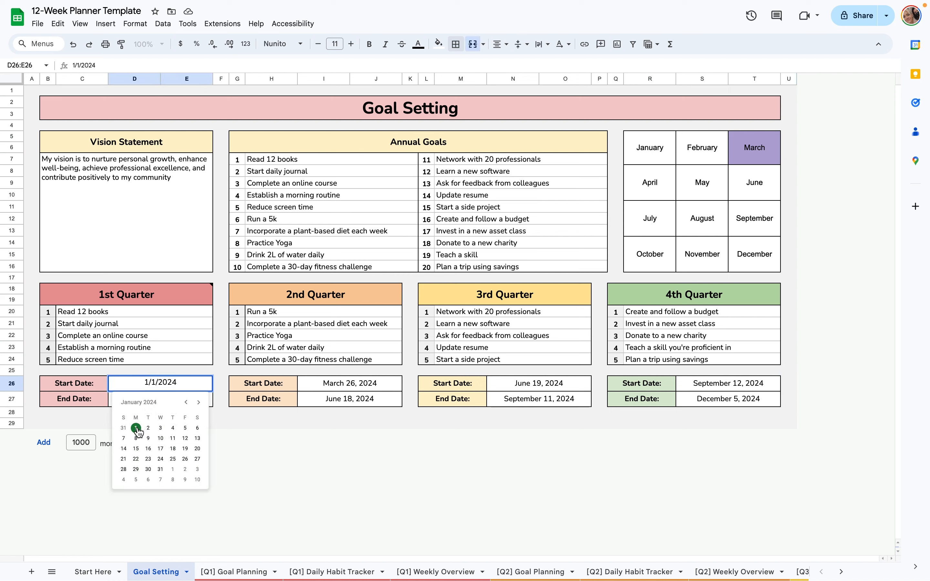
{"action": "left_click", "coordinate": [199, 402]}
{"action": "left_click", "coordinate": [160, 480]}
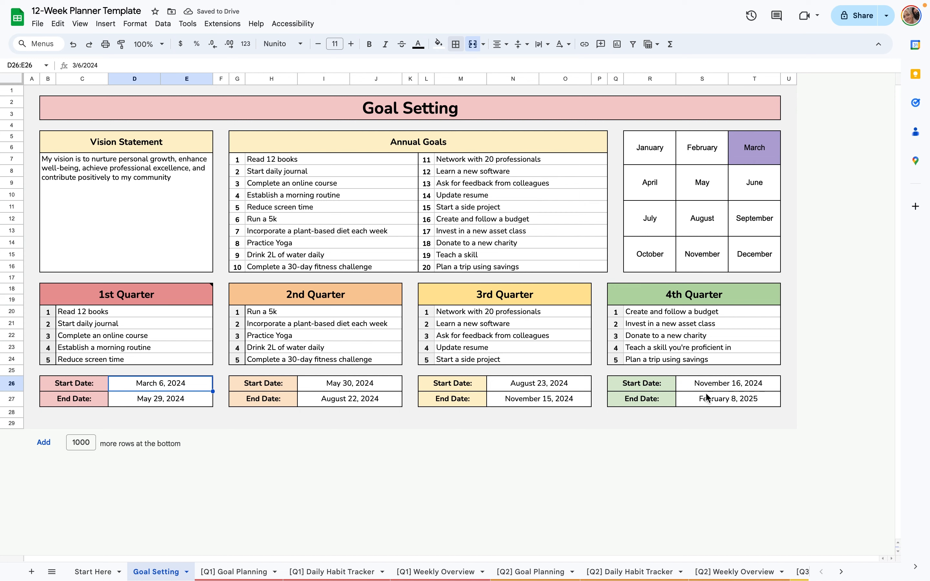
{"action": "left_click", "coordinate": [163, 421]}
{"action": "left_click", "coordinate": [316, 414]}
{"action": "left_click", "coordinate": [554, 415]}
{"action": "left_click", "coordinate": [631, 415]}
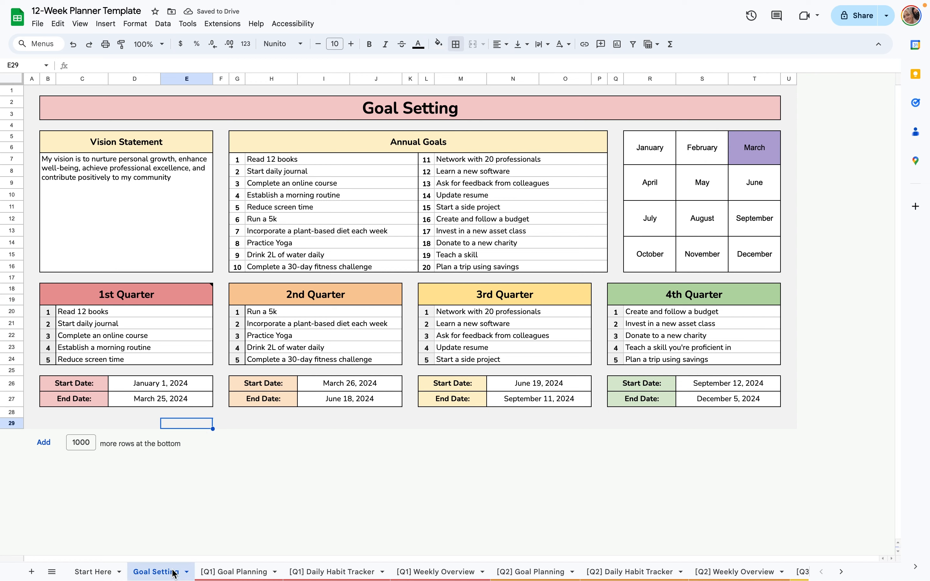
Open the [Q1] Goal Planning sheet and review the goals carried over into the 12-Week Goals table.
{"action": "left_click", "coordinate": [230, 571]}
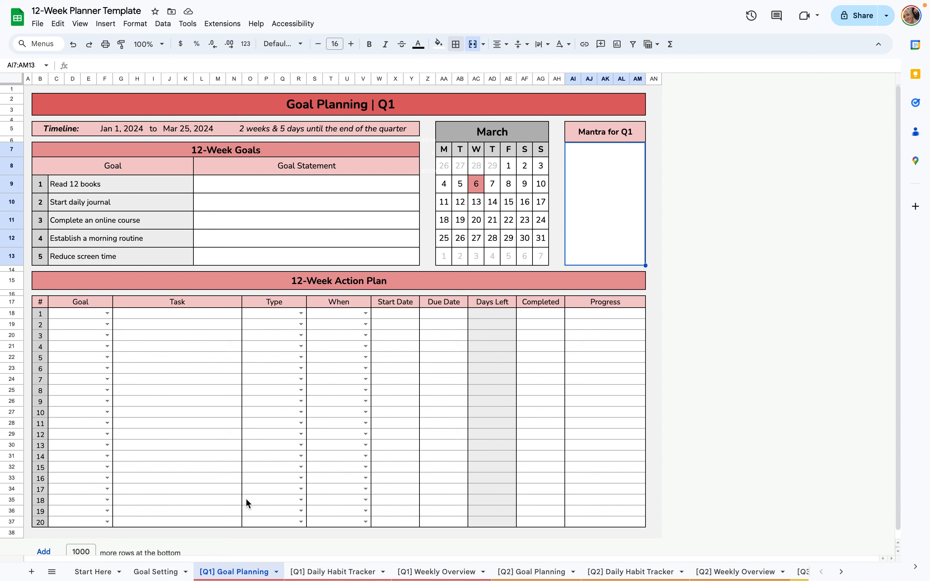
{"action": "left_click", "coordinate": [208, 221]}
{"action": "left_click_drag", "start_coordinate": [174, 184], "coordinate": [177, 258]}
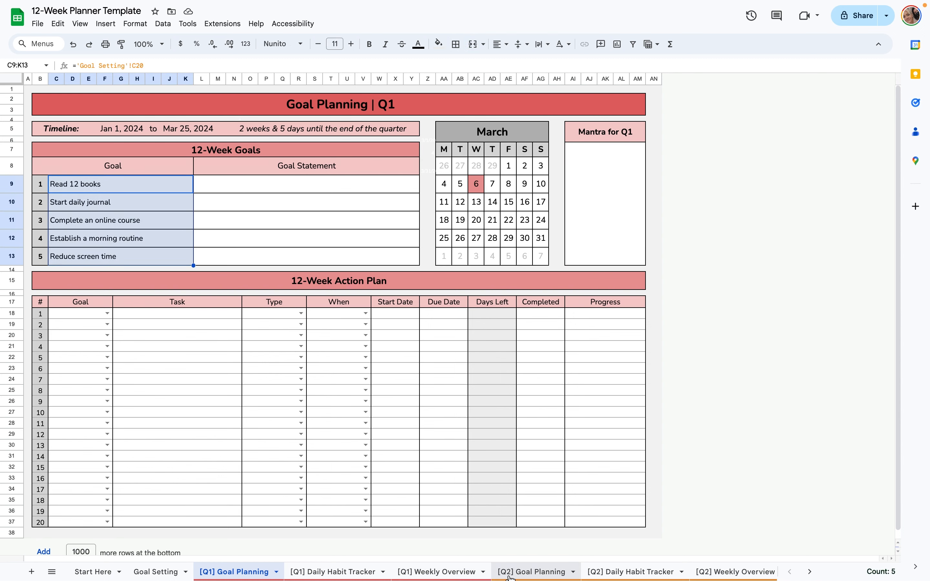
Look through the Goal Planning sheets for Q2, Q3 and Q4, and return to the one for Q1.
{"action": "left_click", "coordinate": [531, 572]}
{"action": "scroll", "coordinate": [605, 573], "scroll_direction": "right", "scroll_amount": 3}
{"action": "left_click", "coordinate": [592, 572]}
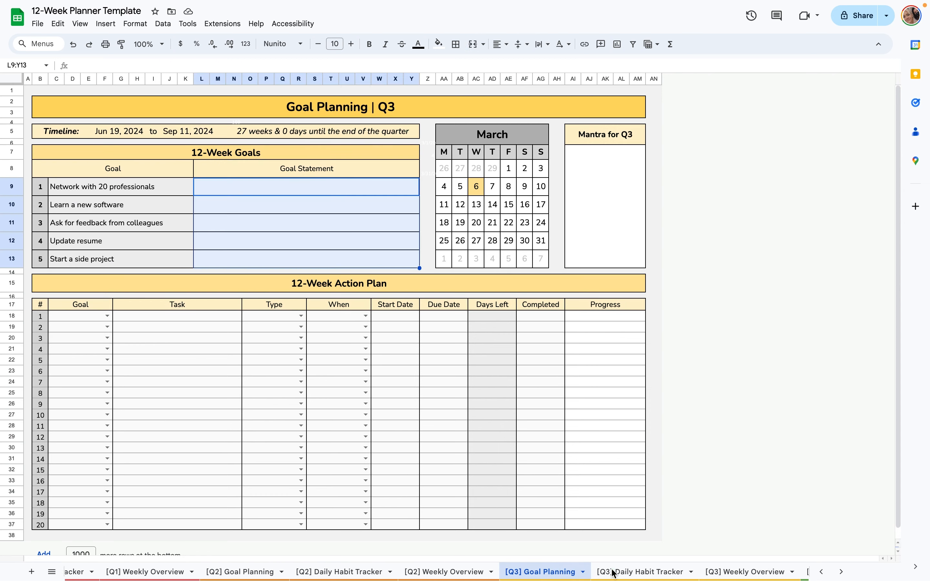
{"action": "scroll", "coordinate": [614, 572], "scroll_direction": "right", "scroll_amount": 3}
{"action": "left_click", "coordinate": [626, 572]}
{"action": "scroll", "coordinate": [230, 572], "scroll_direction": "left", "scroll_amount": 6}
{"action": "left_click", "coordinate": [224, 572]}
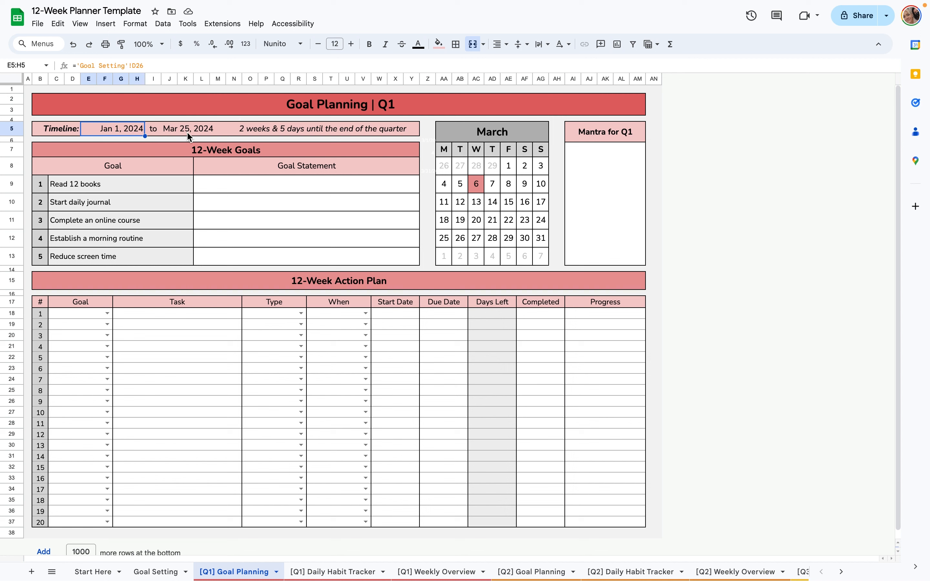
Examine the Q1 timeline, its countdown to the end of the quarter and the highlighted current day in the calendar.
{"action": "left_click", "coordinate": [259, 128]}
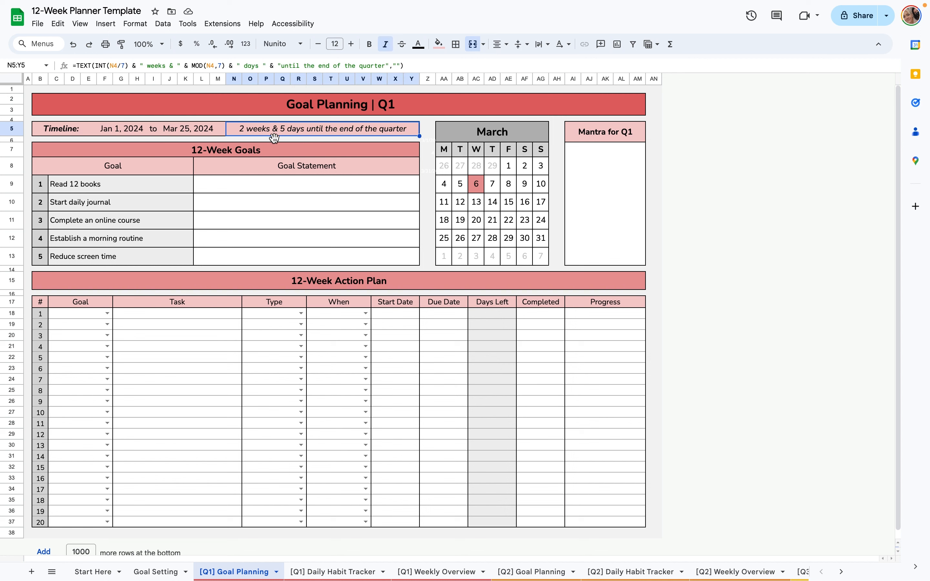
{"action": "left_click", "coordinate": [273, 140]}
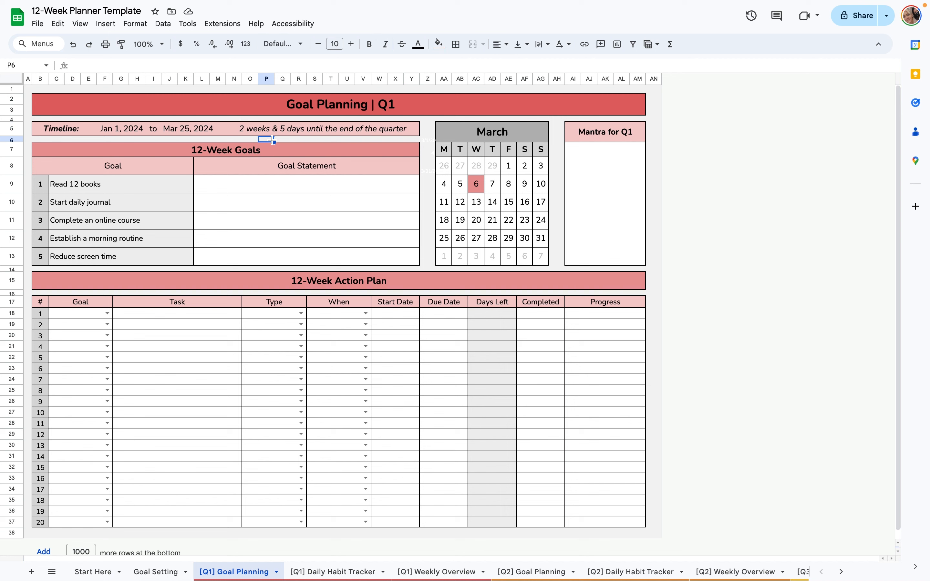
{"action": "left_click", "coordinate": [484, 186]}
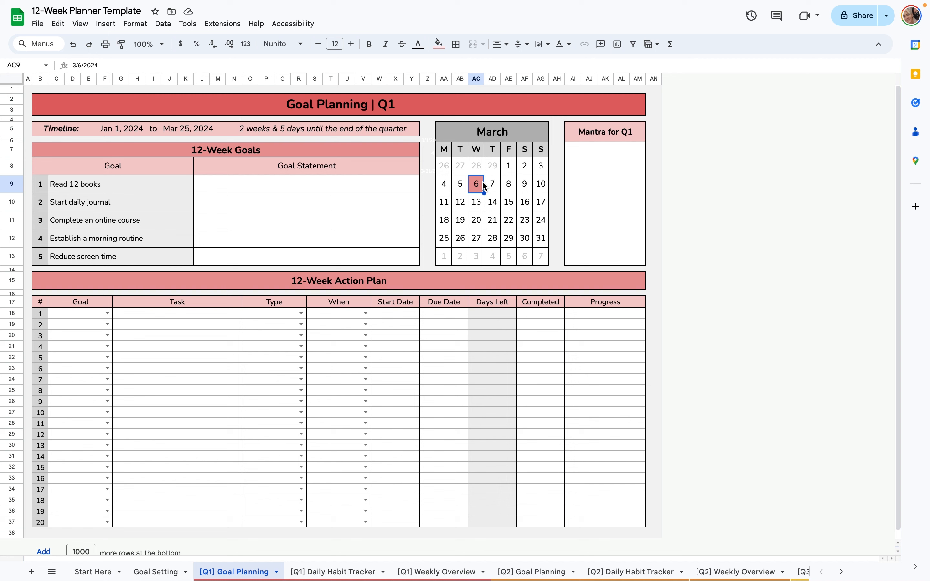
Enter "My strength is greater than any obstacle", including the quotation marks, as the Mantra for Q1.
{"action": "double_click", "coordinate": [600, 175]}
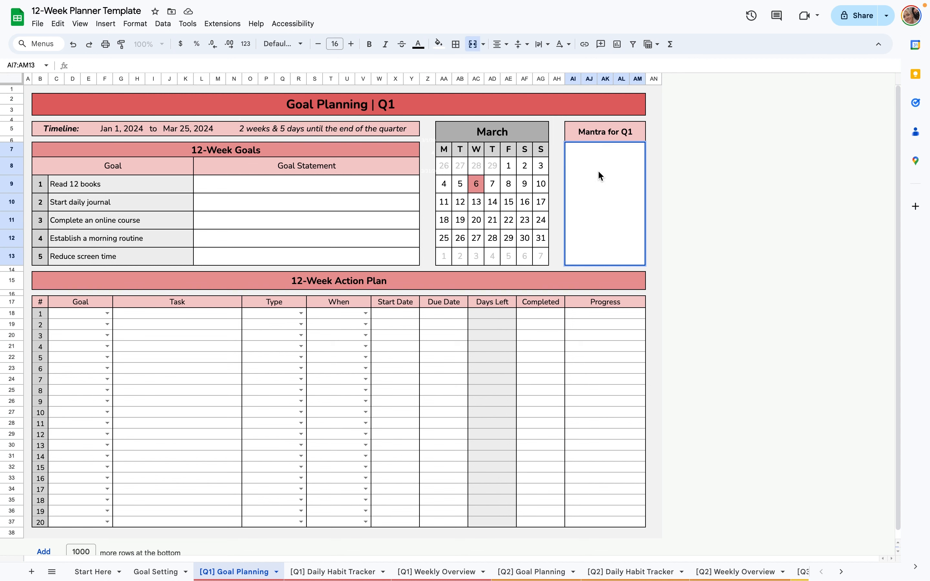
{"action": "type", "text": "\"My strength is greater than any obstacle\""}
{"action": "key", "text": "Return"}
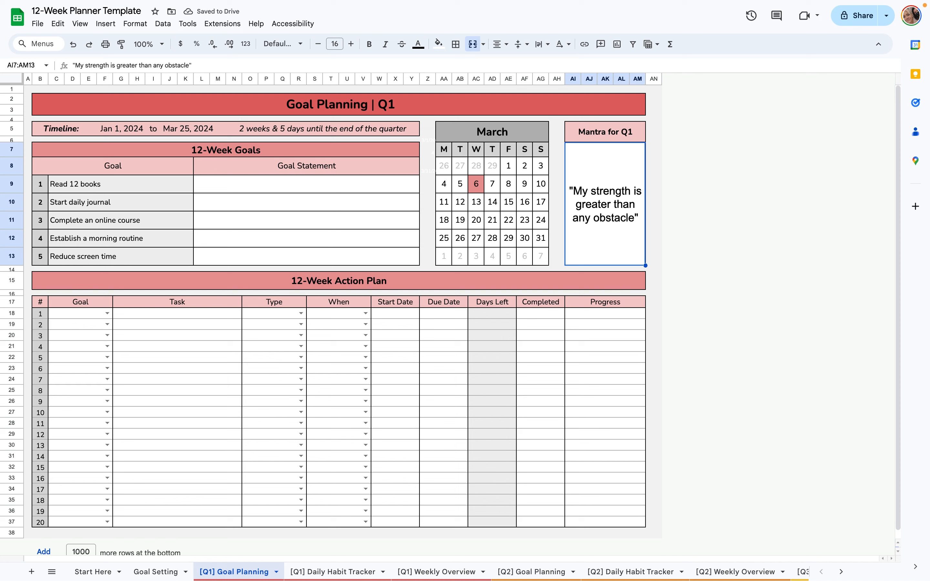
Enter the "Read 12 books" goal statement: "I will read one new book each month, focusing on non-fiction to broaden my knowledge and perspective.".
{"action": "left_click", "coordinate": [348, 184]}
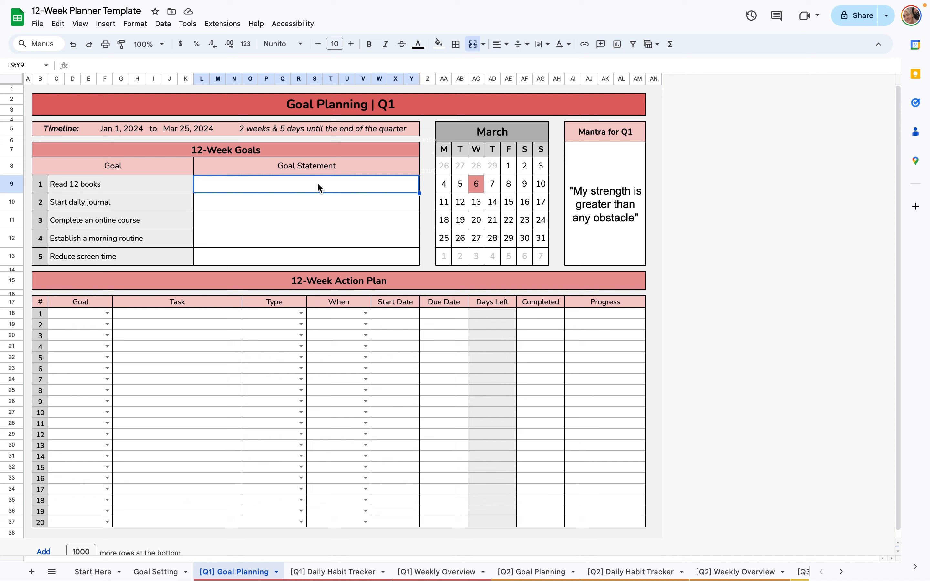
{"action": "left_click", "coordinate": [172, 189]}
{"action": "left_click", "coordinate": [237, 190]}
{"action": "type", "text": "I will read one new book each month, focusing on non-fiction to broaden my knowledge and perspective."}
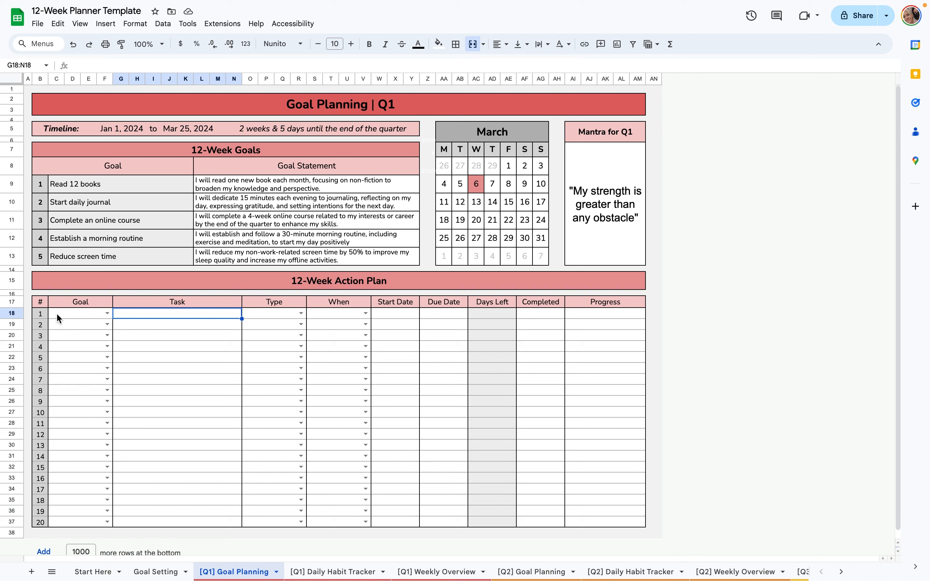
In the first row of the 12-Week Action Plan, choose the goal "Read 12 books" and enter the task "Read a book".
{"action": "left_click", "coordinate": [108, 313]}
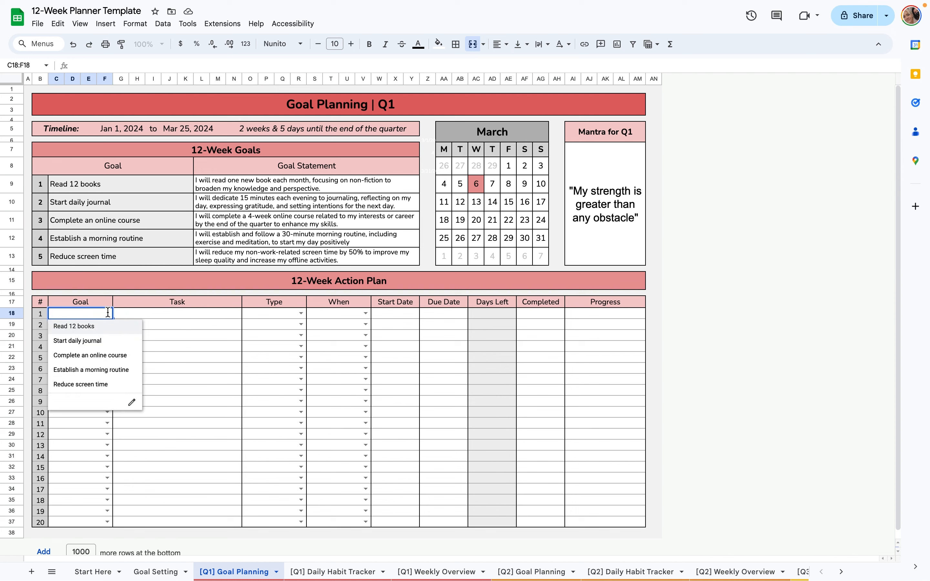
{"action": "left_click", "coordinate": [110, 329]}
{"action": "left_click", "coordinate": [134, 314]}
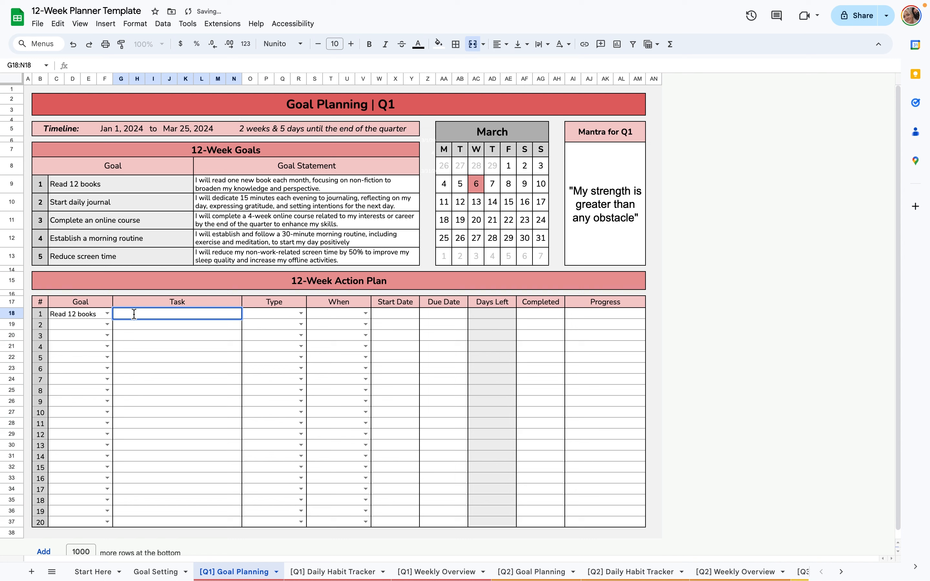
{"action": "type", "text": "Read a book"}
Set the type of the "Read a book" task to Weekly and its timing to Weeks 1-12.
{"action": "left_click", "coordinate": [300, 313]}
{"action": "left_click", "coordinate": [280, 355]}
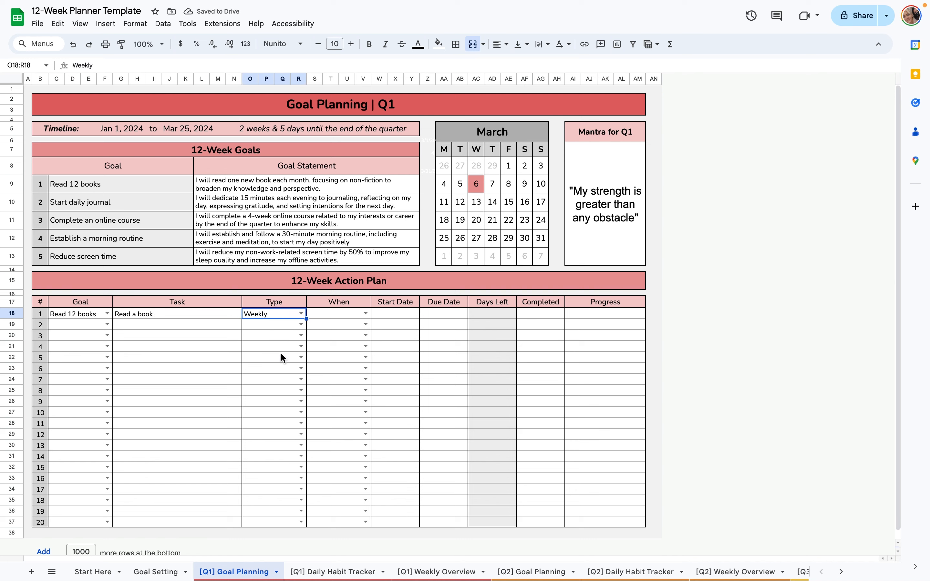
{"action": "left_click", "coordinate": [365, 313]}
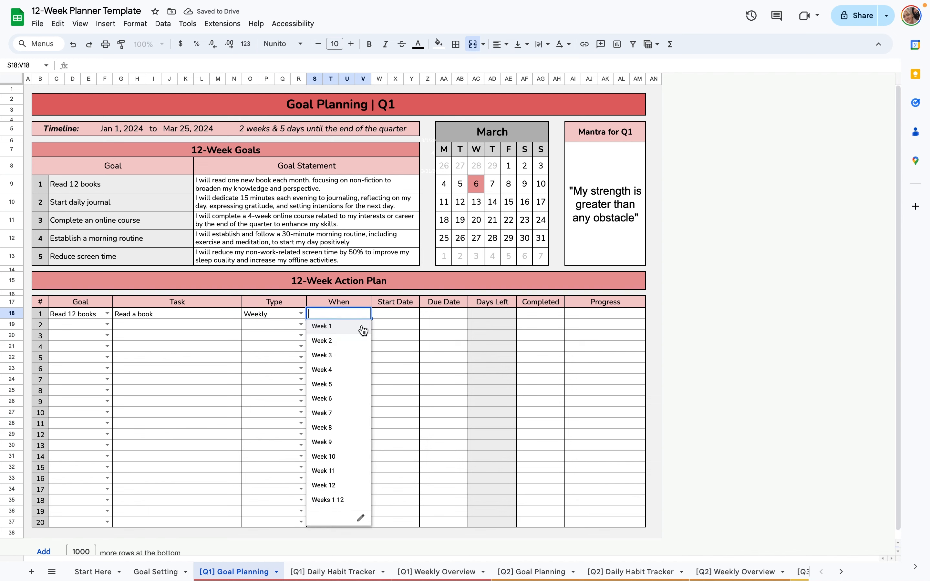
{"action": "left_click", "coordinate": [352, 504]}
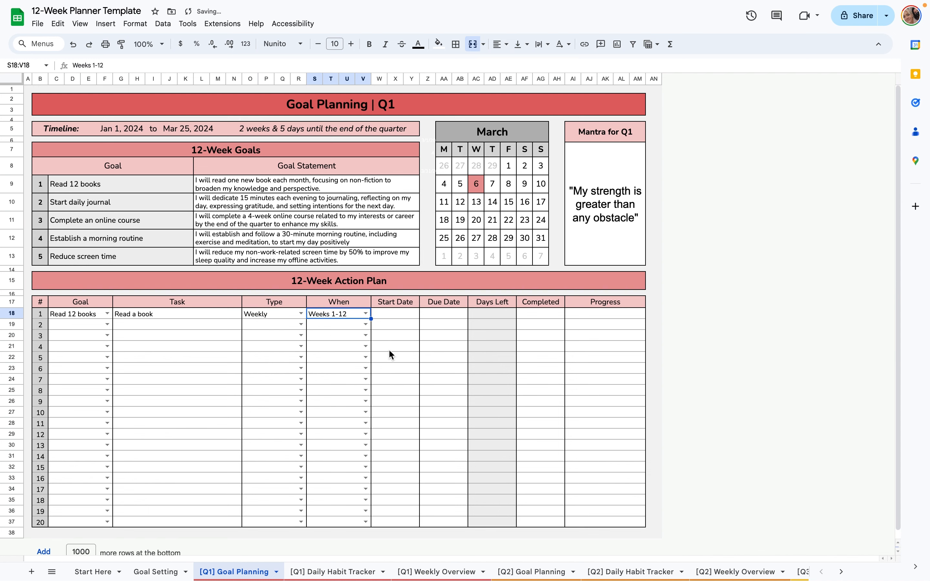
Give the "Read a book" task a start date of 1/1/2024 and a due date of 3/25/2024.
{"action": "double_click", "coordinate": [395, 315]}
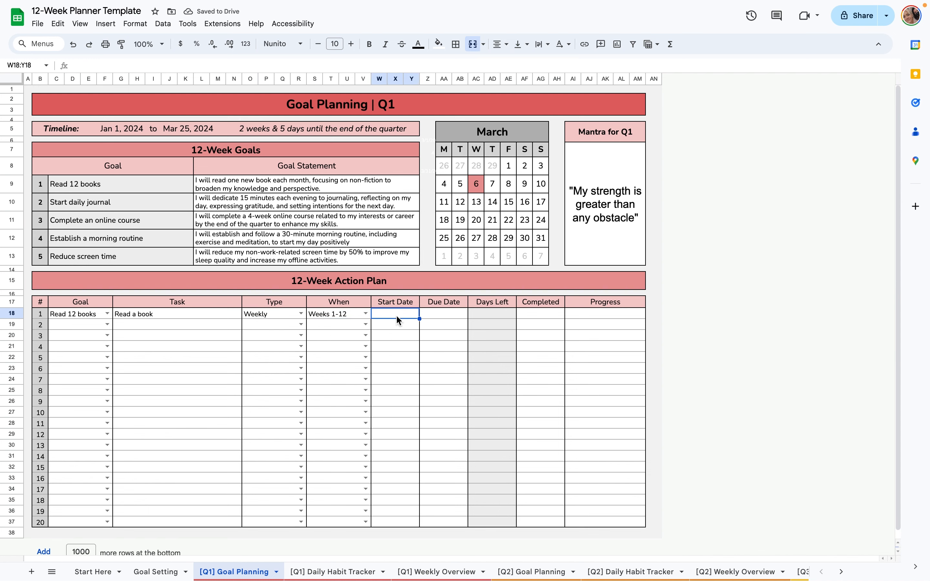
{"action": "left_click", "coordinate": [422, 331]}
{"action": "left_click", "coordinate": [421, 330]}
{"action": "left_click", "coordinate": [371, 356]}
{"action": "double_click", "coordinate": [446, 313]}
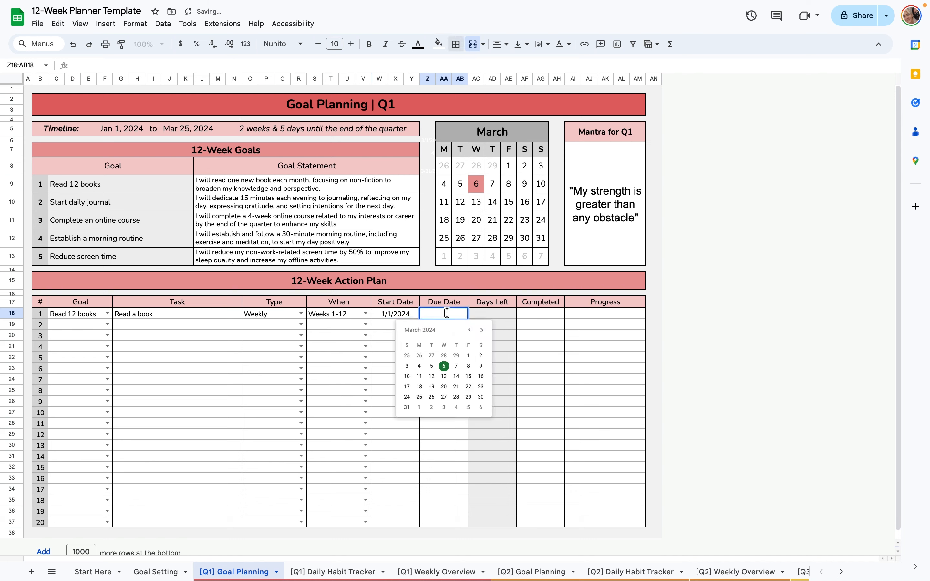
{"action": "left_click", "coordinate": [419, 397]}
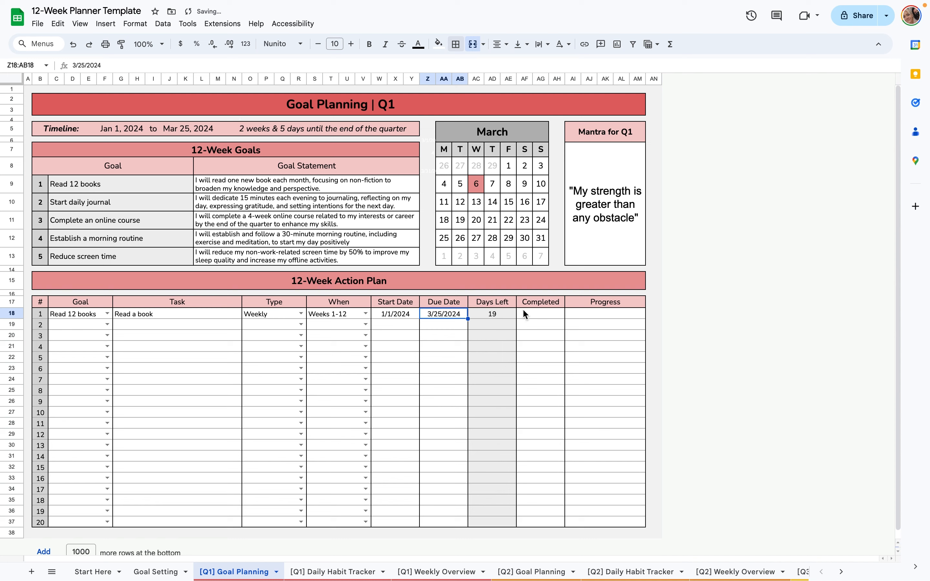
Inspect the Days Left, Completed and Progress cells of the "Read a book" task without entering a completion date.
{"action": "left_click", "coordinate": [512, 314]}
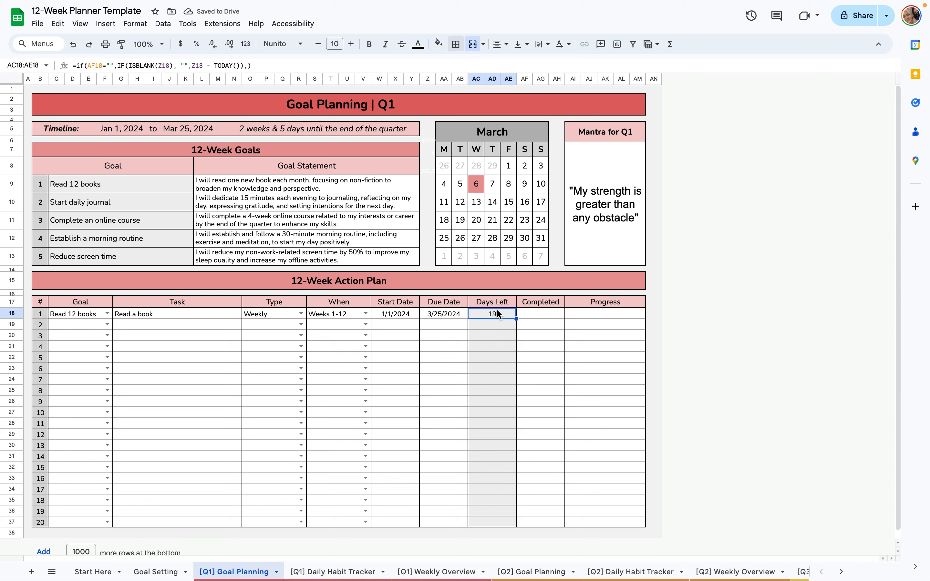
{"action": "double_click", "coordinate": [536, 314]}
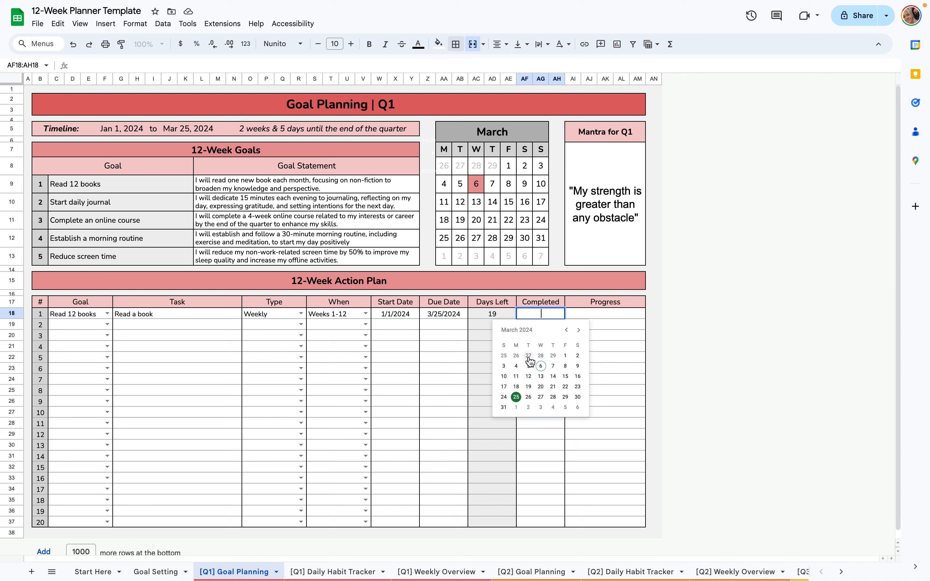
{"action": "left_click", "coordinate": [626, 316]}
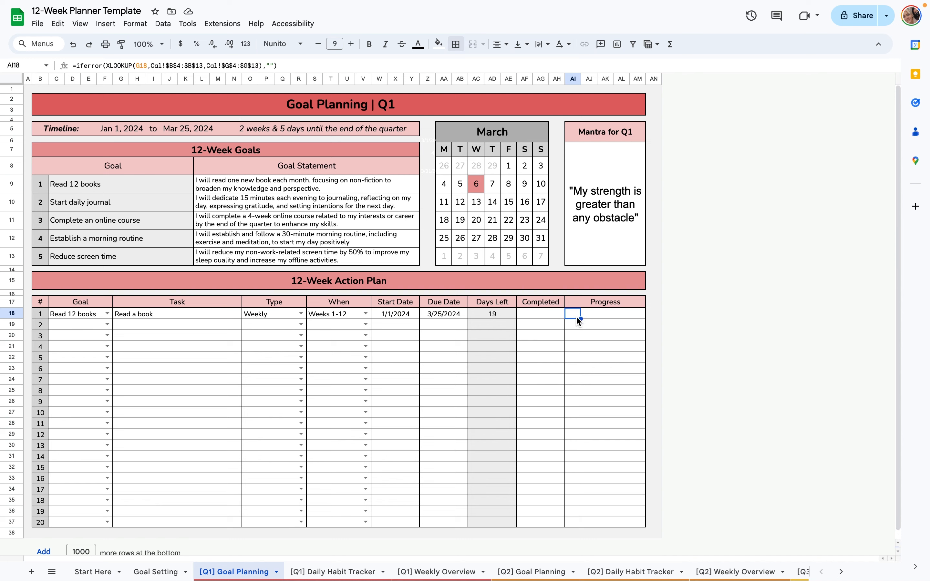
{"action": "left_click", "coordinate": [574, 313]}
In the second action plan row, choose the goal "Read 12 books" and enter the task "Read for 30 minutes".
{"action": "left_click", "coordinate": [108, 324]}
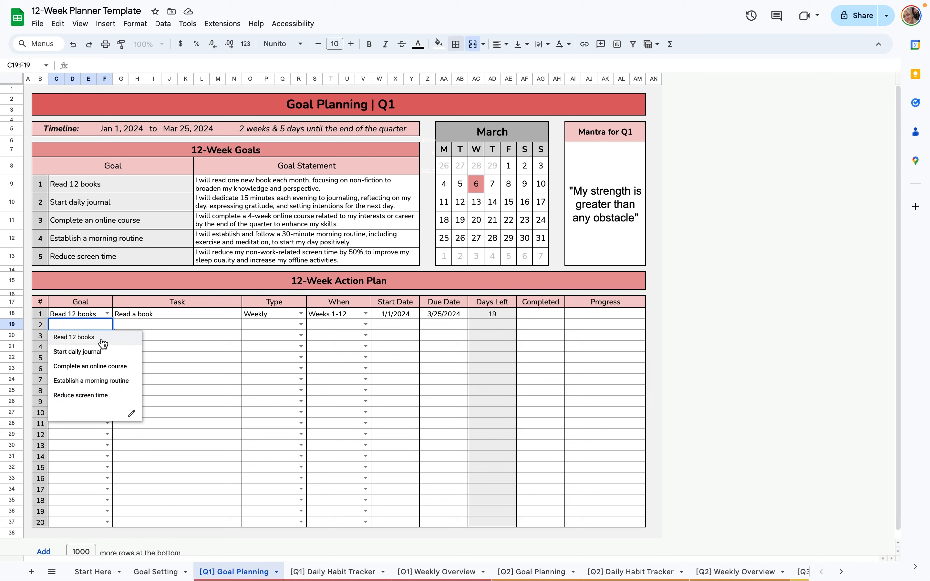
{"action": "left_click", "coordinate": [101, 340]}
{"action": "double_click", "coordinate": [128, 326]}
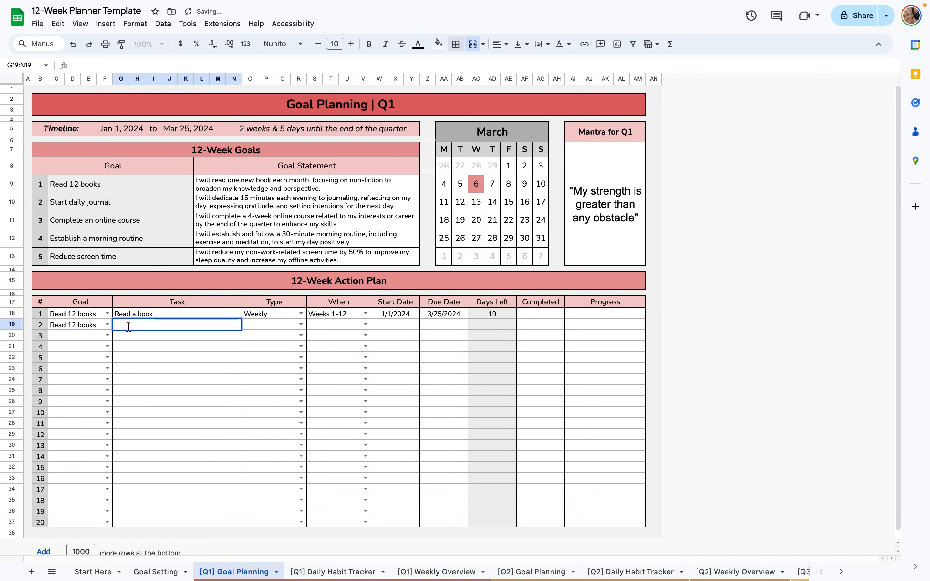
{"action": "type", "text": "Ree"}
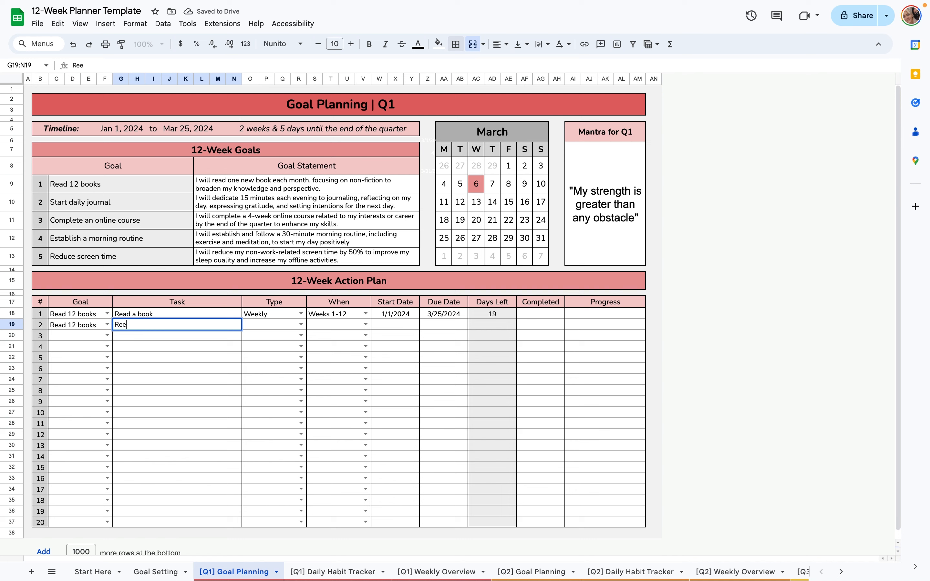
{"action": "key", "text": "BackSpace"}
{"action": "type", "text": "ad for "}
{"action": "type", "text": "30 minutes"}
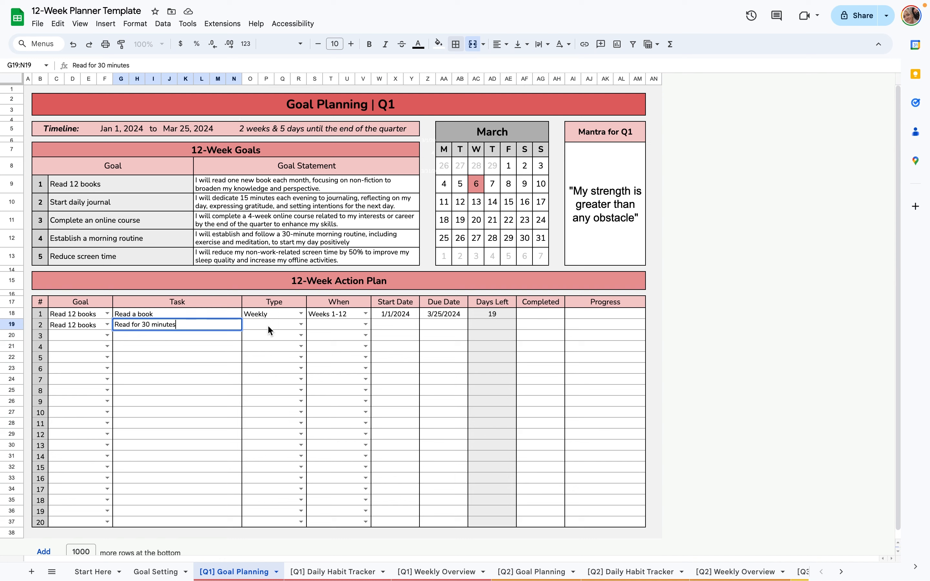
Set the type of the "Read for 30 minutes" task to Daily and its start date to 1/1/2024.
{"action": "left_click", "coordinate": [301, 325]}
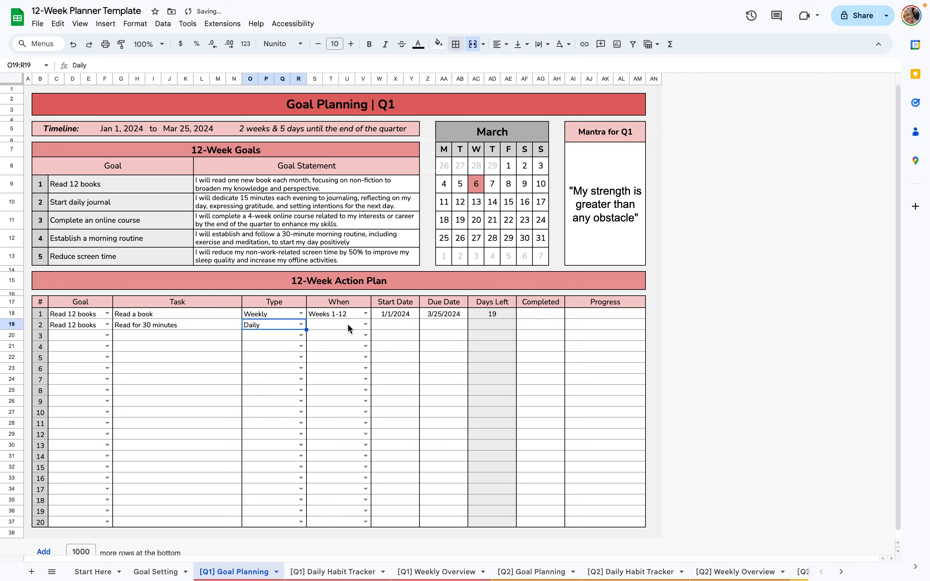
{"action": "double_click", "coordinate": [392, 323]}
{"action": "left_click", "coordinate": [423, 341]}
{"action": "left_click", "coordinate": [422, 341]}
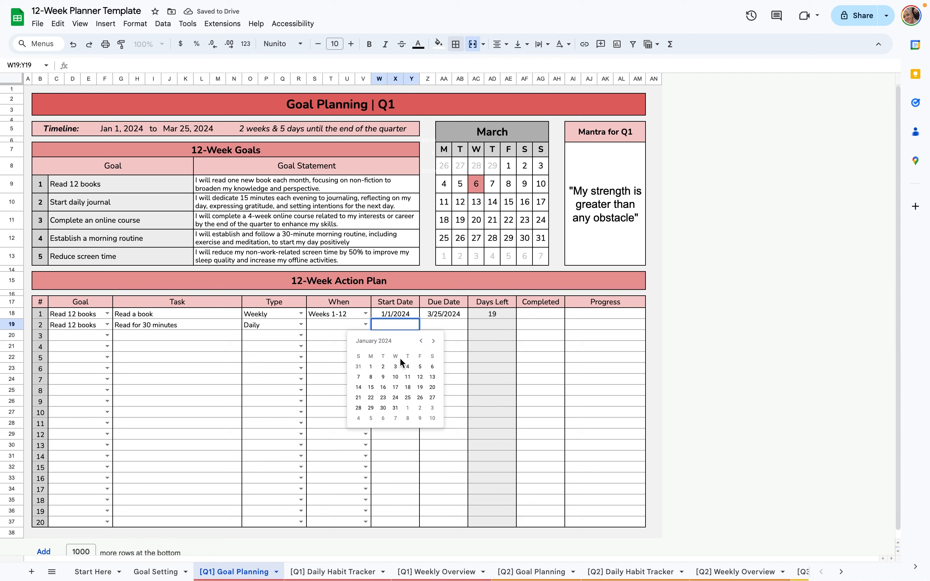
{"action": "left_click", "coordinate": [370, 366]}
Give the "Read for 30 minutes" task a due date of 3/25/2024.
{"action": "left_click", "coordinate": [441, 325]}
{"action": "double_click", "coordinate": [440, 324]}
{"action": "left_click", "coordinate": [480, 342]}
{"action": "left_click", "coordinate": [481, 342]}
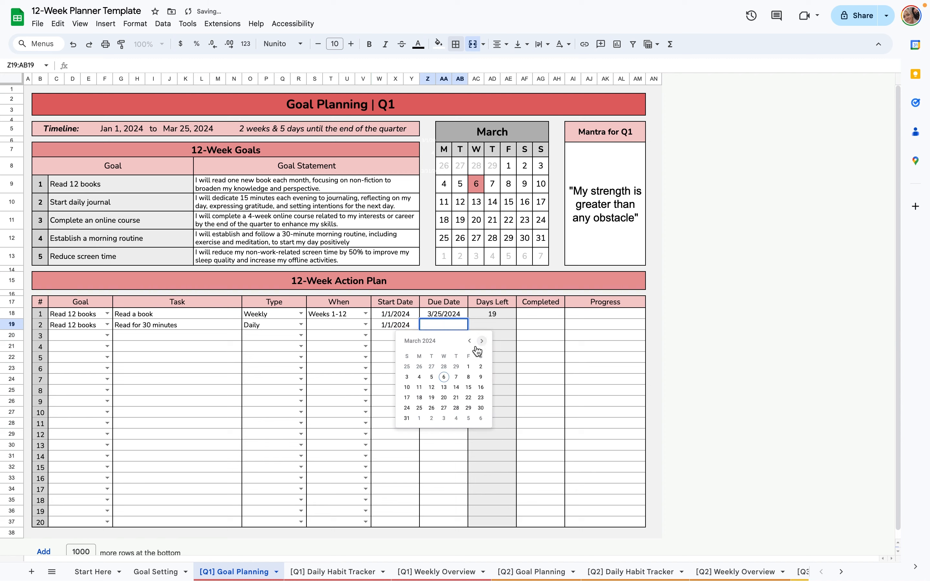
{"action": "left_click", "coordinate": [418, 407]}
{"action": "left_click", "coordinate": [687, 392]}
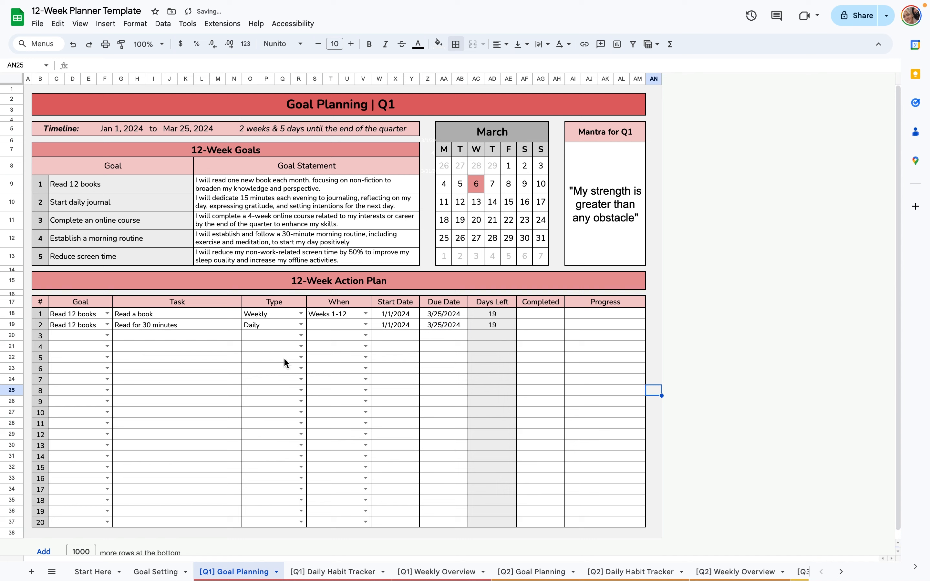
Compare the goal, task and type cells of the two "Read 12 books" rows in the action plan.
{"action": "left_click", "coordinate": [93, 313]}
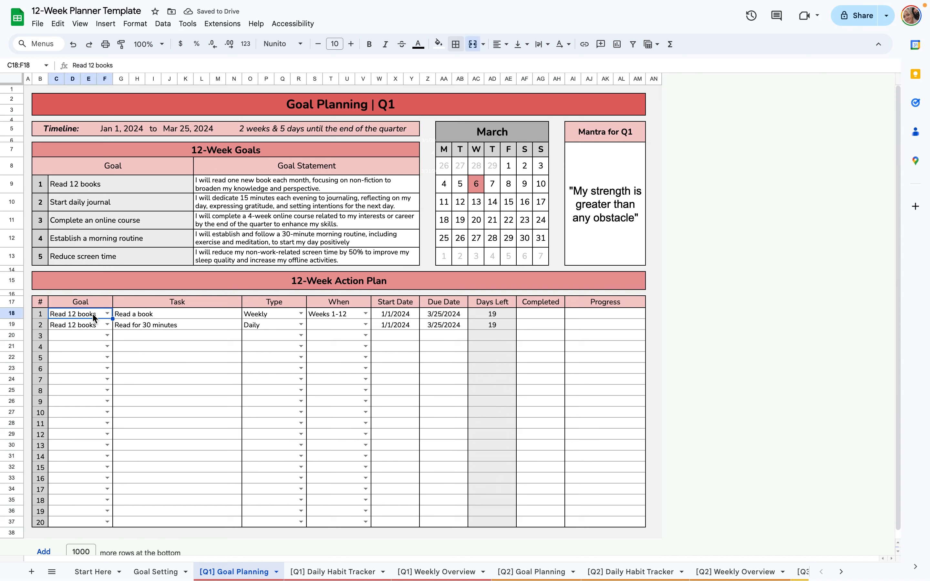
{"action": "left_click", "coordinate": [198, 324]}
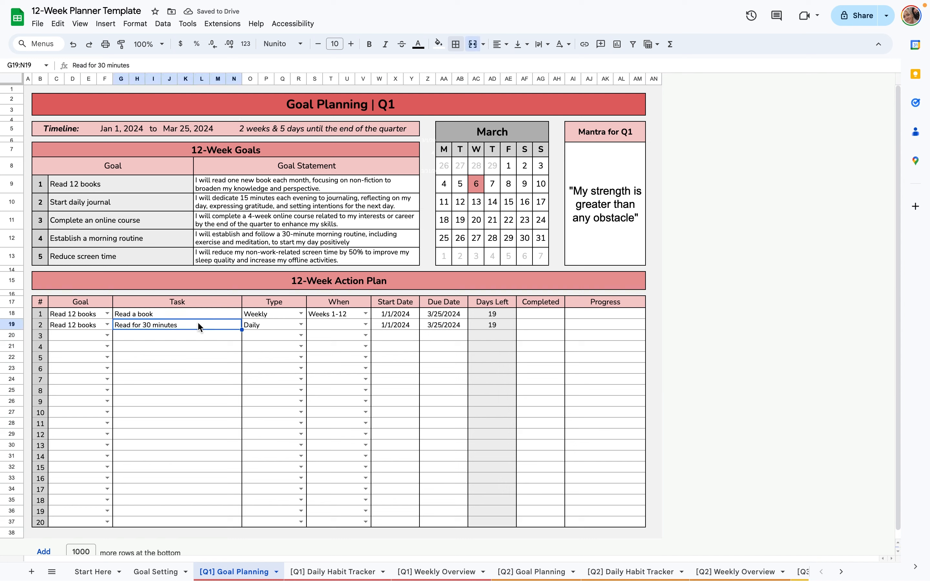
{"action": "left_click", "coordinate": [256, 325]}
{"action": "left_click", "coordinate": [170, 313]}
{"action": "left_click", "coordinate": [270, 314]}
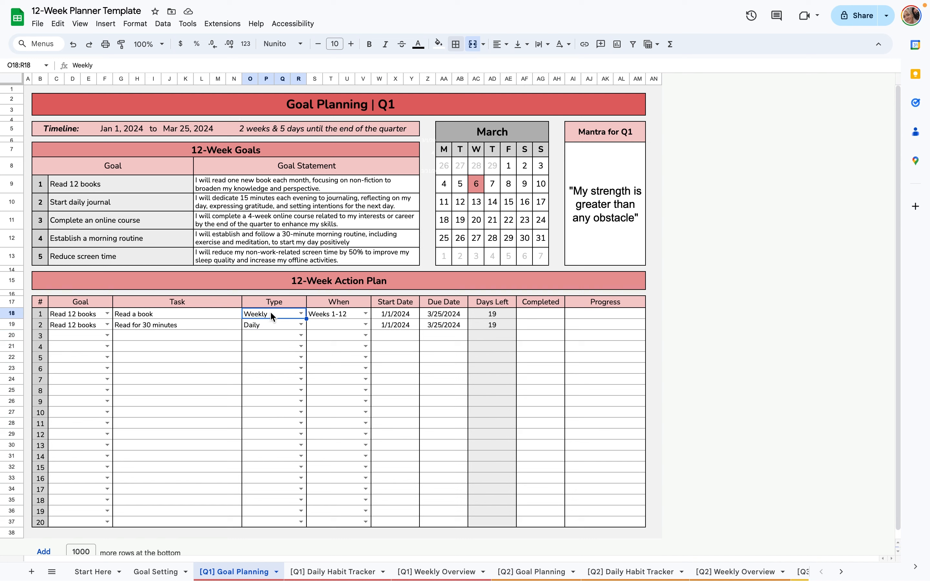
{"action": "left_click", "coordinate": [188, 326]}
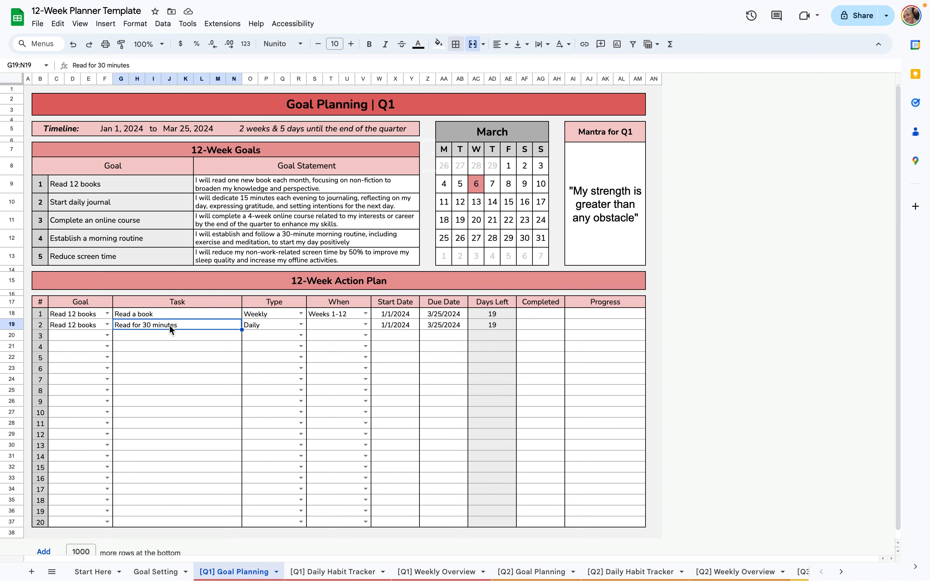
Fill the third action plan row with the goal "Start daily journal", the task "Journal" and the type Daily.
{"action": "left_click", "coordinate": [107, 335]}
{"action": "left_click", "coordinate": [106, 363]}
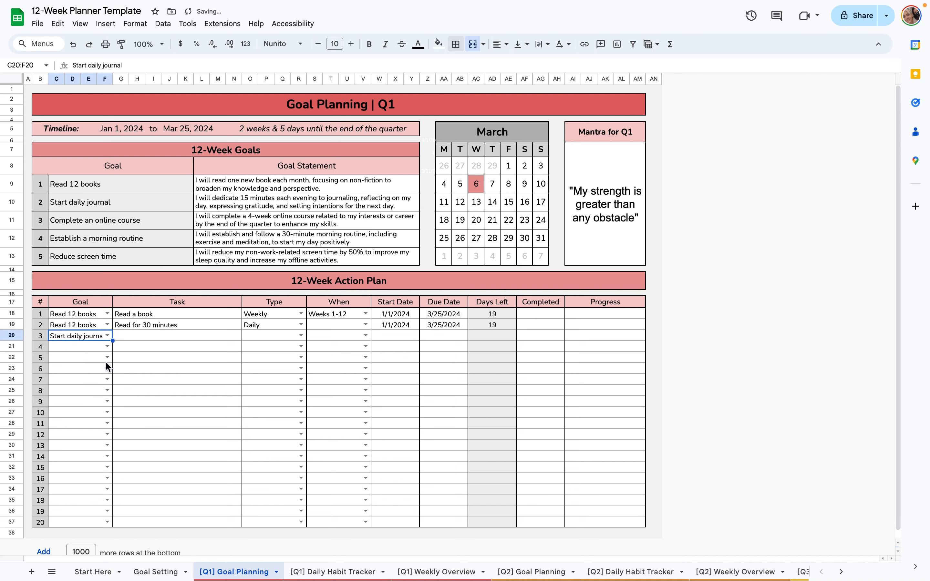
{"action": "double_click", "coordinate": [168, 335]}
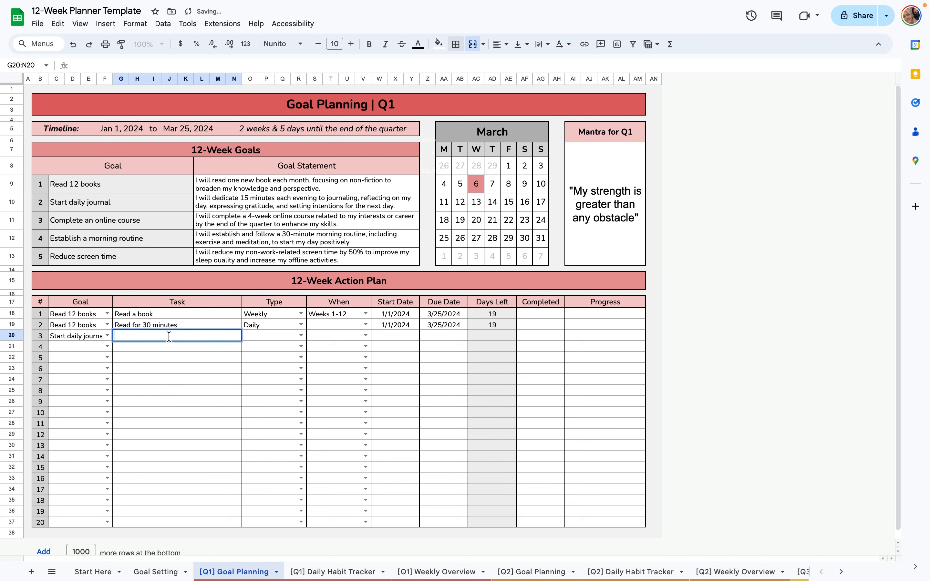
{"action": "type", "text": "Journal"}
{"action": "left_click", "coordinate": [301, 335]}
{"action": "left_click", "coordinate": [295, 362]}
Copy the start and due dates of the "Read for 30 minutes" task to the "Journal" task.
{"action": "left_click_drag", "start_coordinate": [414, 326], "coordinate": [441, 327]}
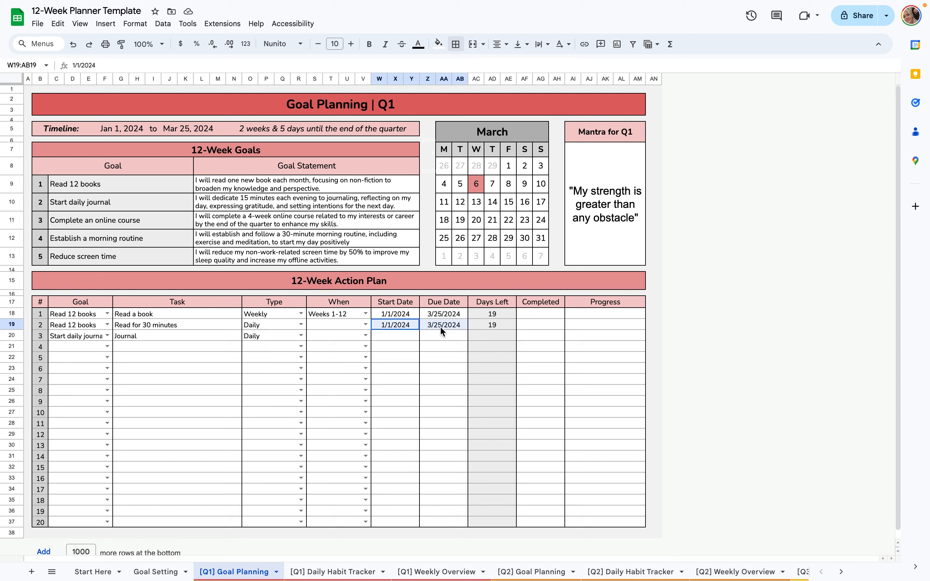
{"action": "key", "text": "ctrl+c"}
{"action": "left_click", "coordinate": [402, 335]}
{"action": "key", "text": "ctrl+v"}
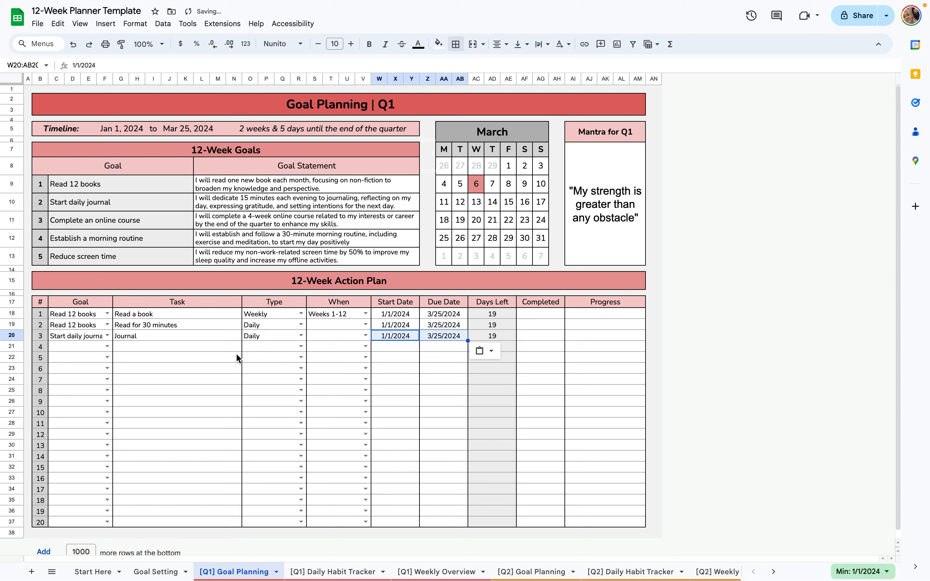
In the fourth action plan row, choose the goal "Start daily journal" and enter the task "Buy a journal".
{"action": "left_click", "coordinate": [176, 349]}
{"action": "left_click", "coordinate": [107, 346]}
{"action": "left_click", "coordinate": [139, 368]}
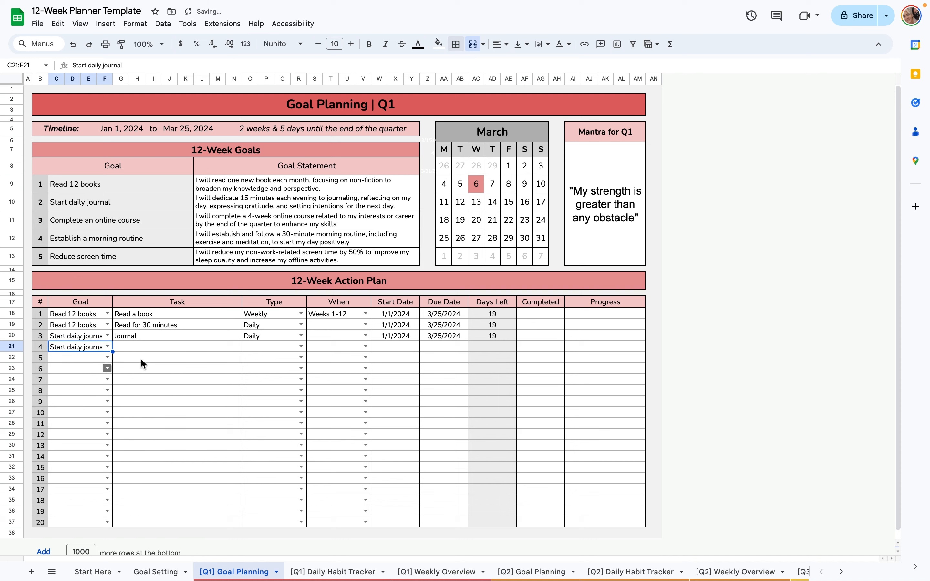
{"action": "left_click", "coordinate": [181, 345]}
{"action": "type", "text": "Buy a journal"}
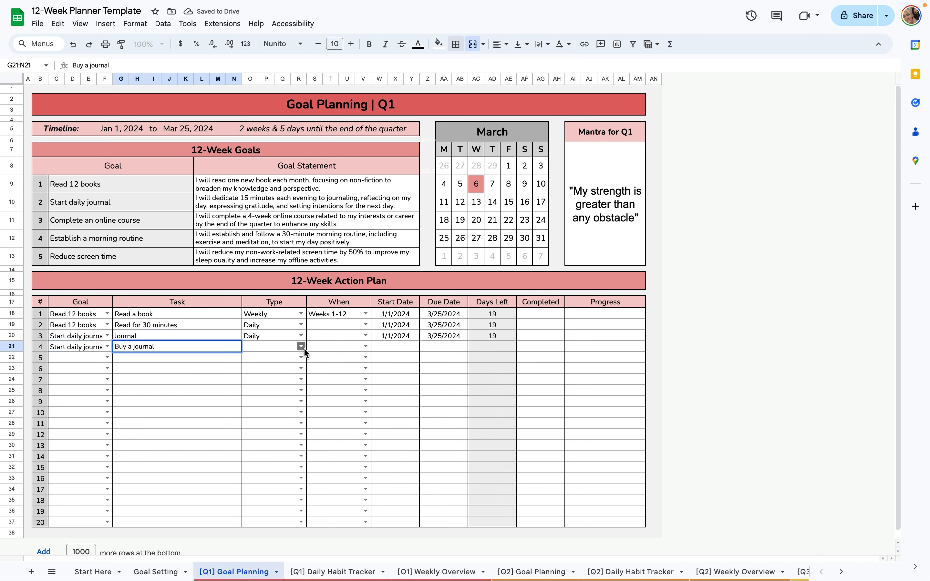
Set the type of the "Buy a journal" task to One Time and its timing to Week 1.
{"action": "left_click", "coordinate": [301, 347]}
{"action": "left_click", "coordinate": [284, 359]}
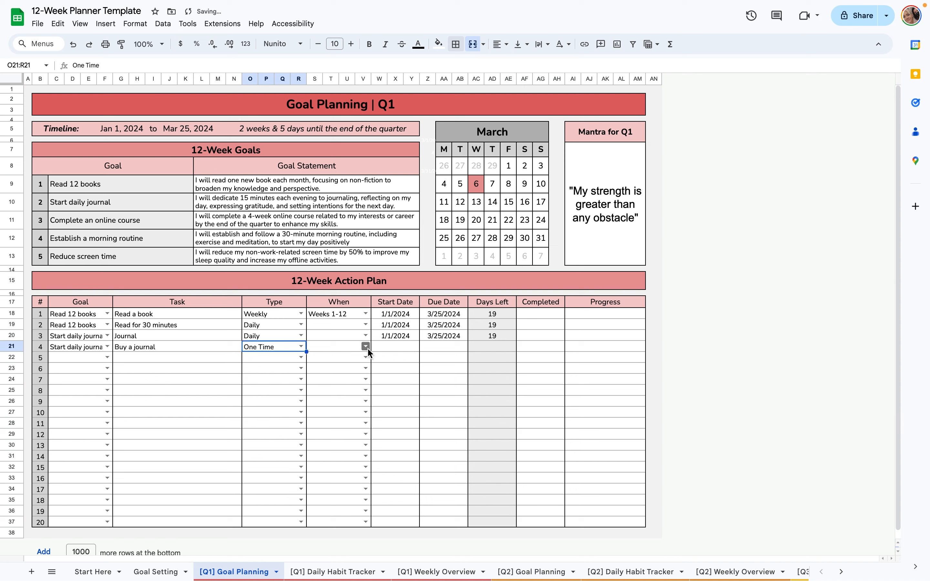
{"action": "left_click", "coordinate": [366, 347]}
{"action": "left_click", "coordinate": [360, 359]}
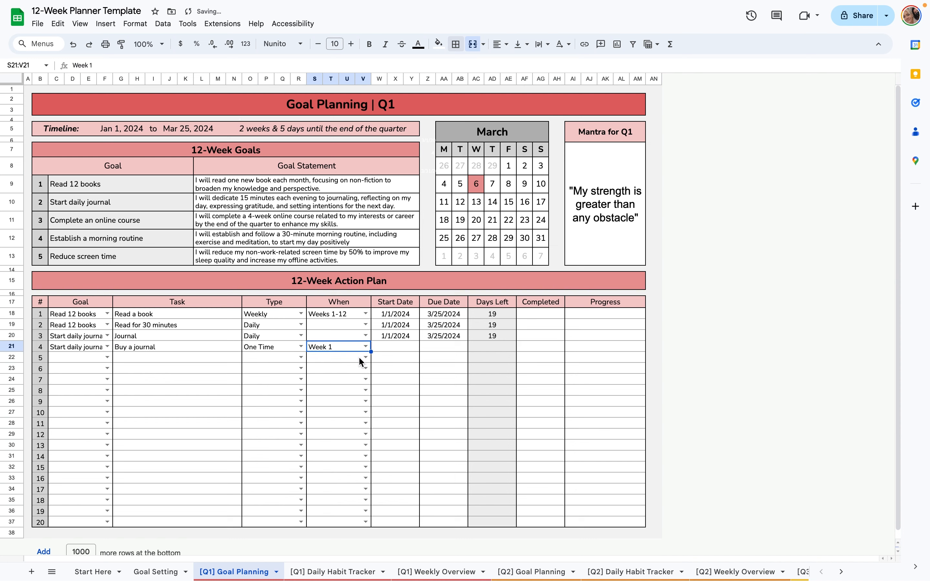
Give the "Buy a journal" task a start date of 1/1/2024 and a due date of 1/8/2024.
{"action": "double_click", "coordinate": [390, 346]}
{"action": "left_click", "coordinate": [421, 364]}
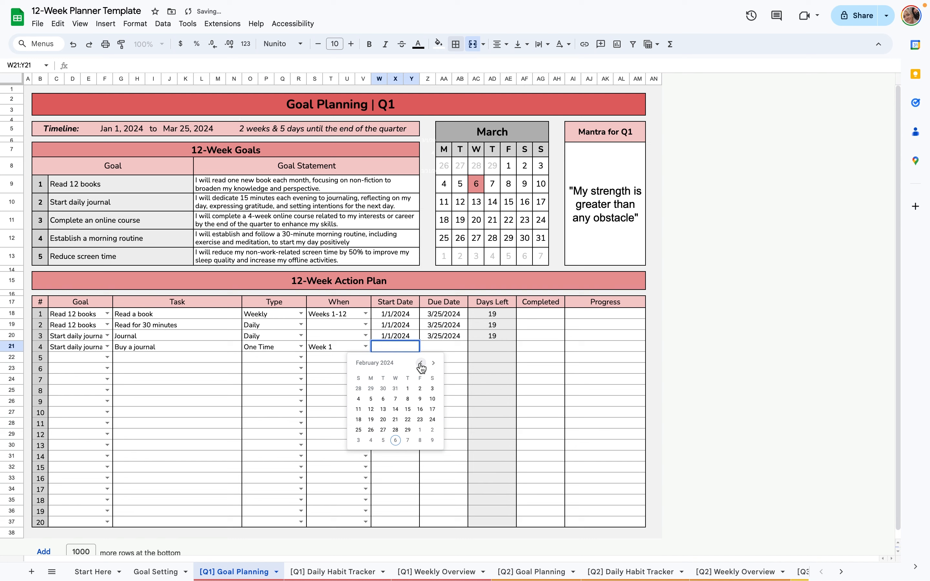
{"action": "left_click", "coordinate": [421, 363]}
{"action": "left_click", "coordinate": [370, 388]}
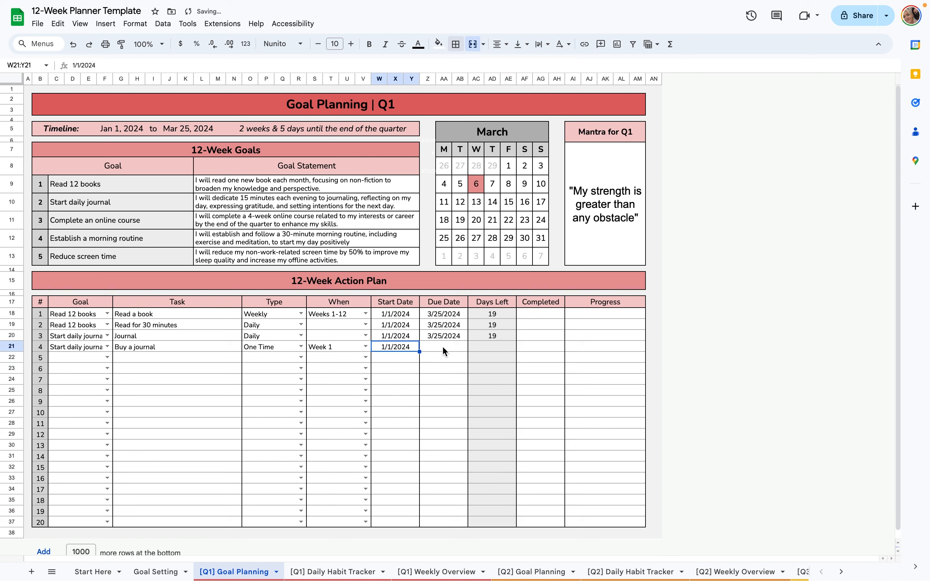
{"action": "left_click", "coordinate": [441, 348]}
{"action": "double_click", "coordinate": [446, 343]}
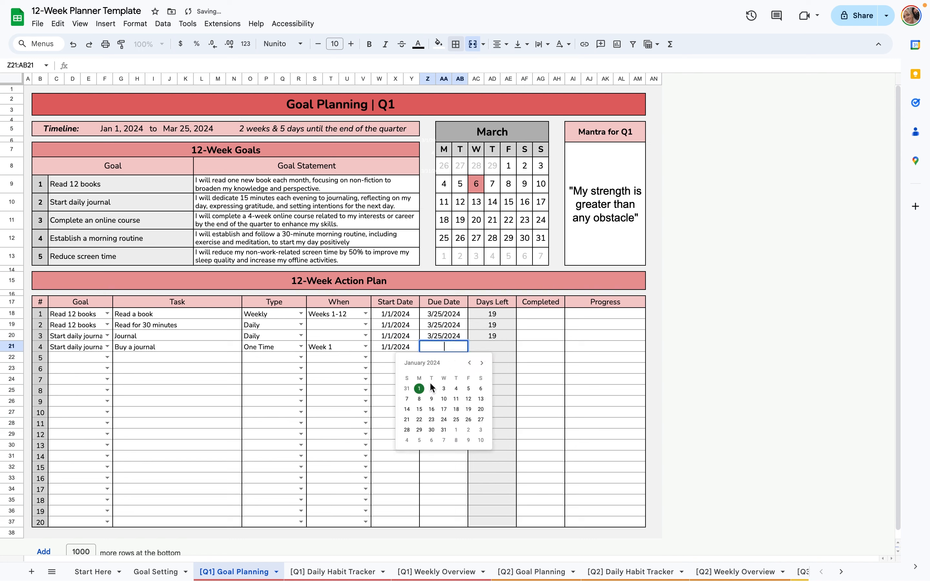
{"action": "left_click", "coordinate": [420, 398]}
Enter 1/4/2024 as the completion date of the "Buy a journal" task and check its Days Left cell.
{"action": "left_click", "coordinate": [495, 348]}
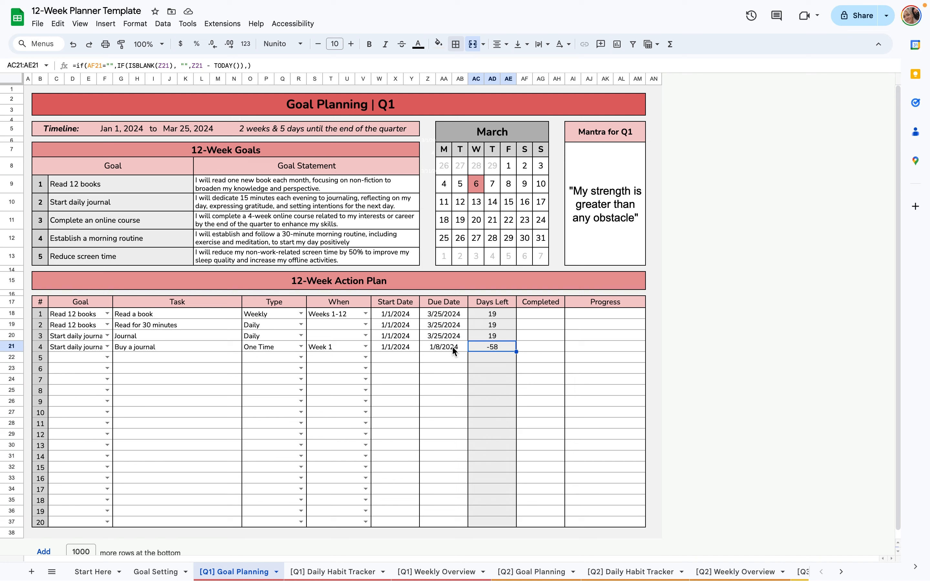
{"action": "double_click", "coordinate": [549, 348]}
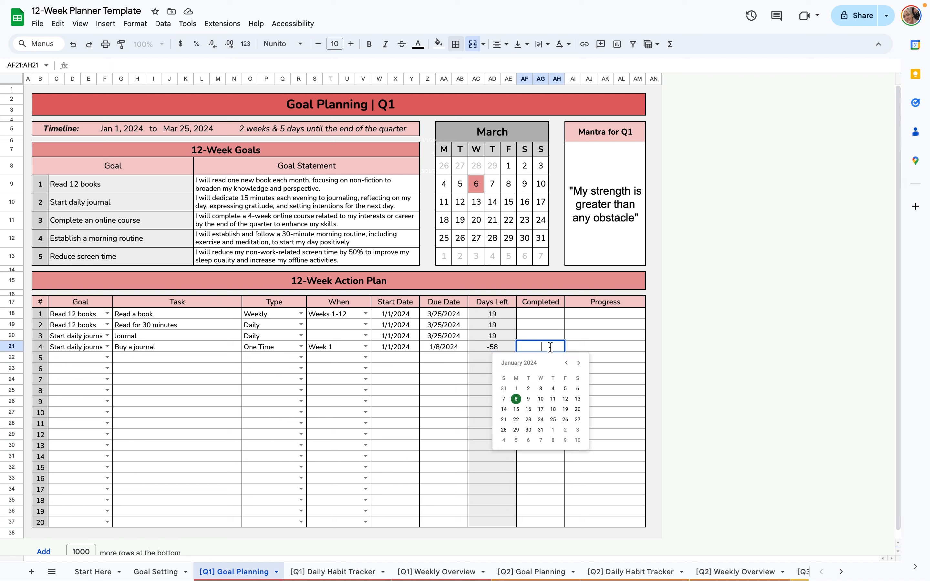
{"action": "left_click", "coordinate": [554, 389]}
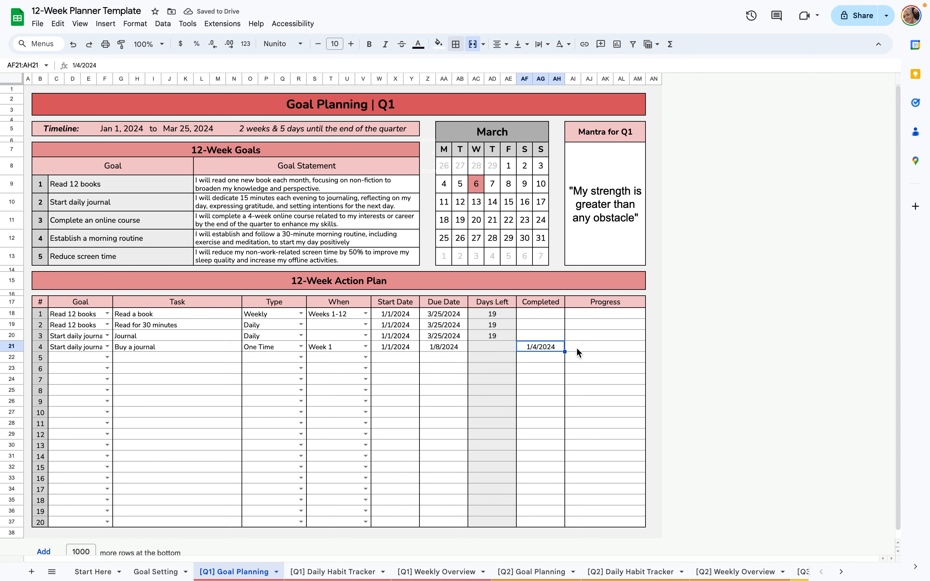
{"action": "left_click", "coordinate": [507, 348]}
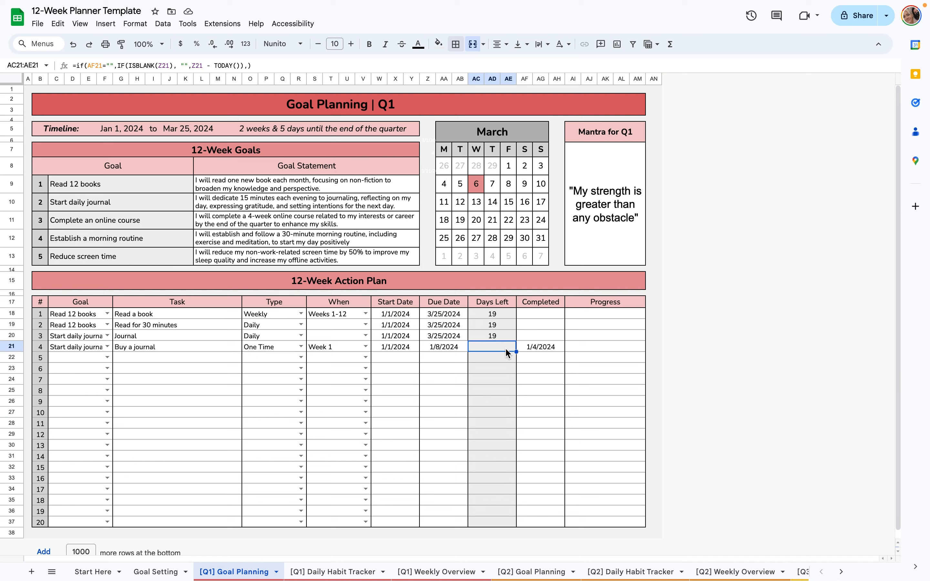
Review the filled action plan rows, including the skincare tasks and the goal, type and completion date of "Sit down to make morning routine".
{"action": "left_click", "coordinate": [206, 381]}
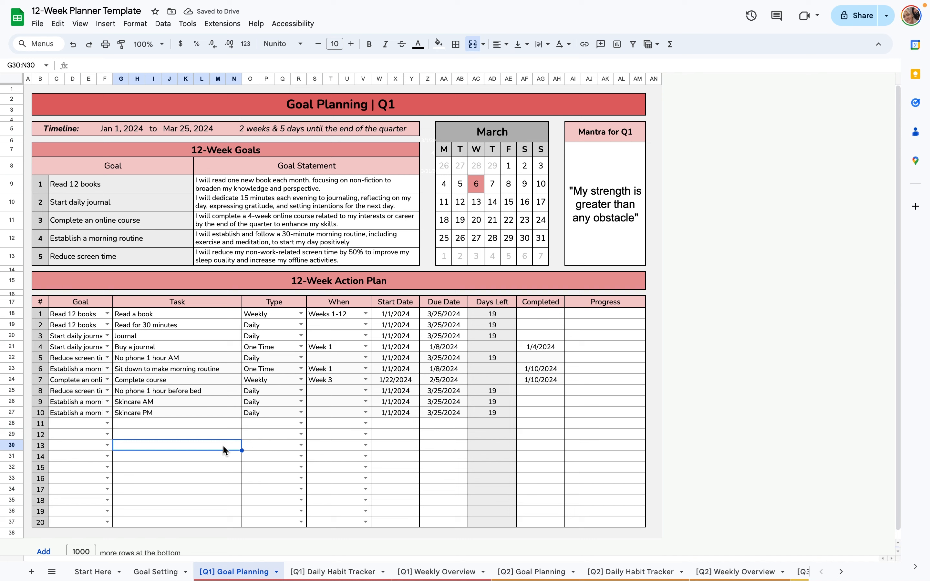
{"action": "left_click", "coordinate": [208, 412]}
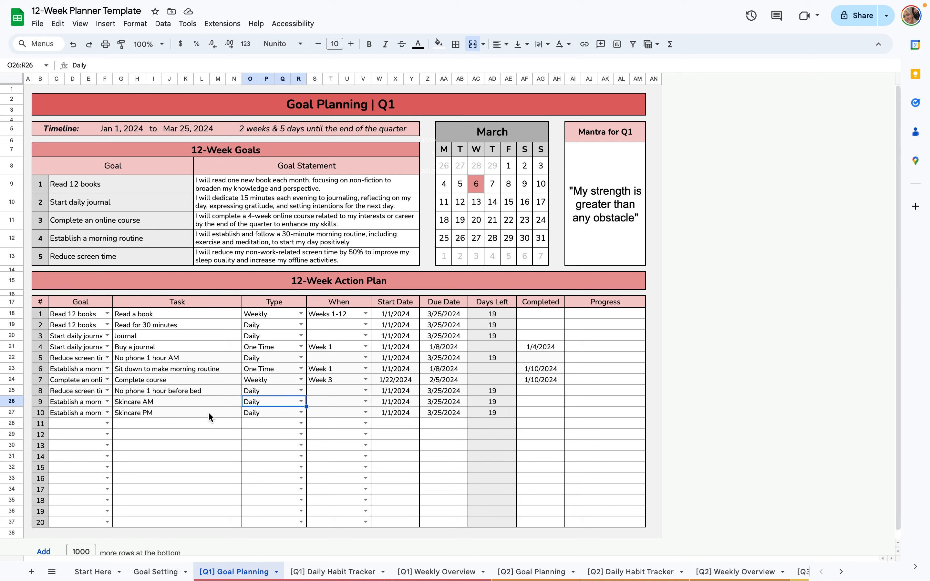
{"action": "left_click", "coordinate": [231, 399]}
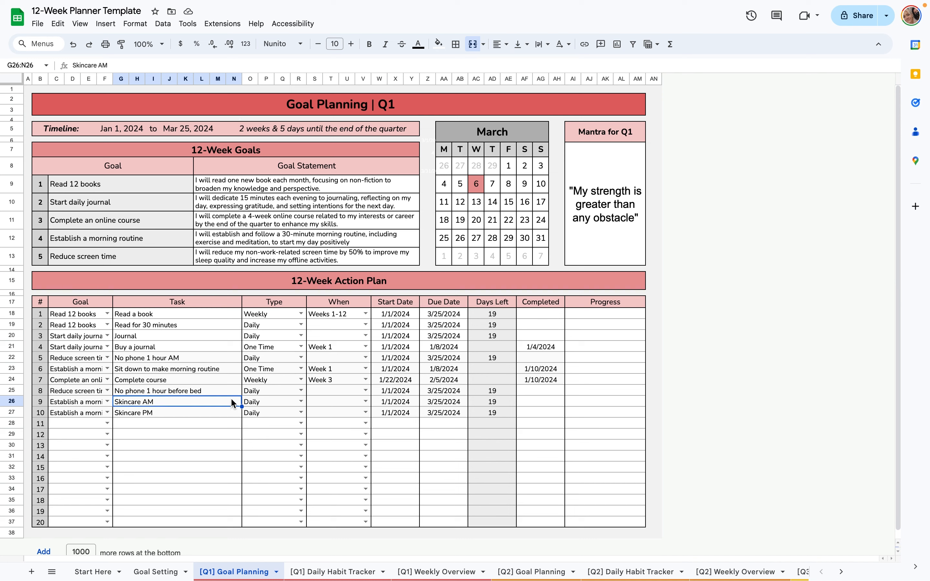
{"action": "left_click", "coordinate": [191, 369]}
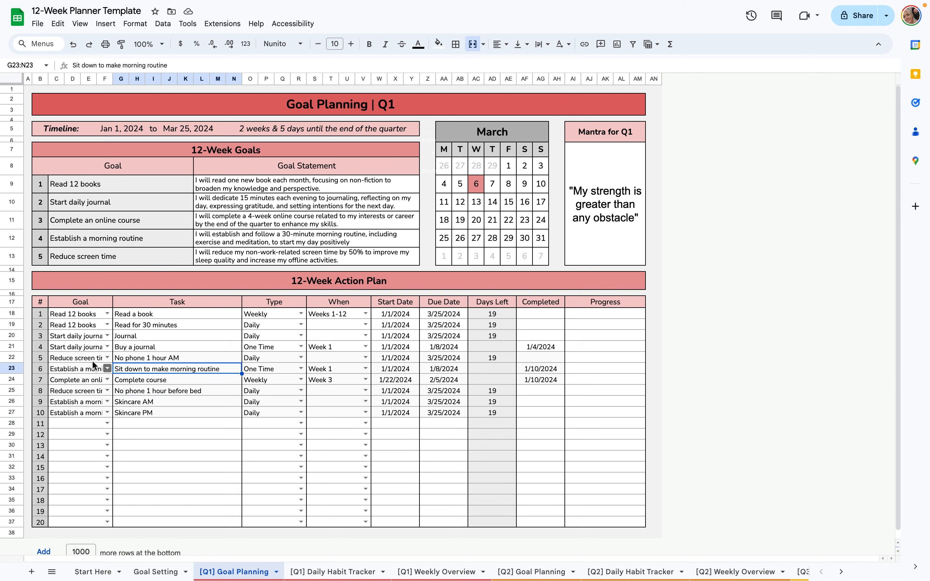
{"action": "left_click", "coordinate": [82, 369]}
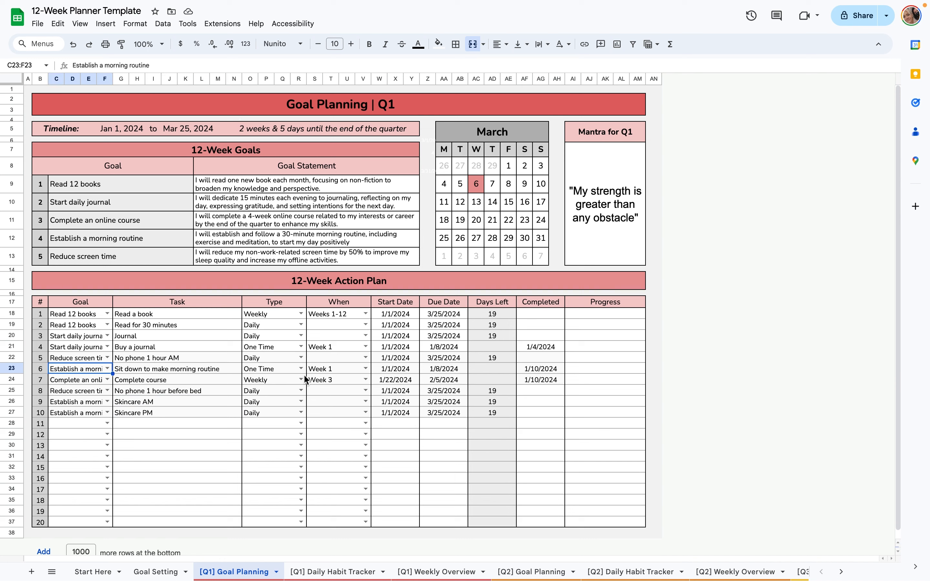
{"action": "left_click", "coordinate": [284, 368]}
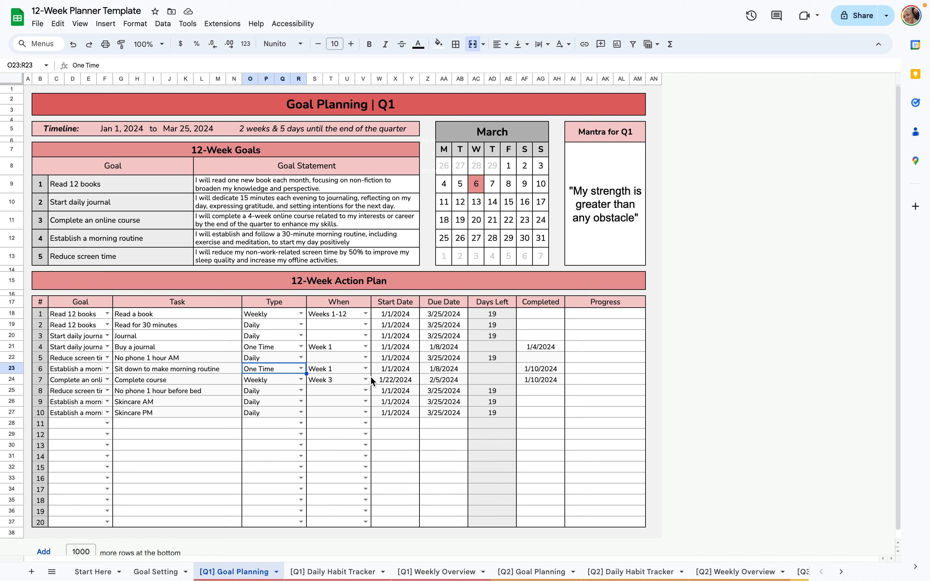
{"action": "left_click", "coordinate": [544, 370]}
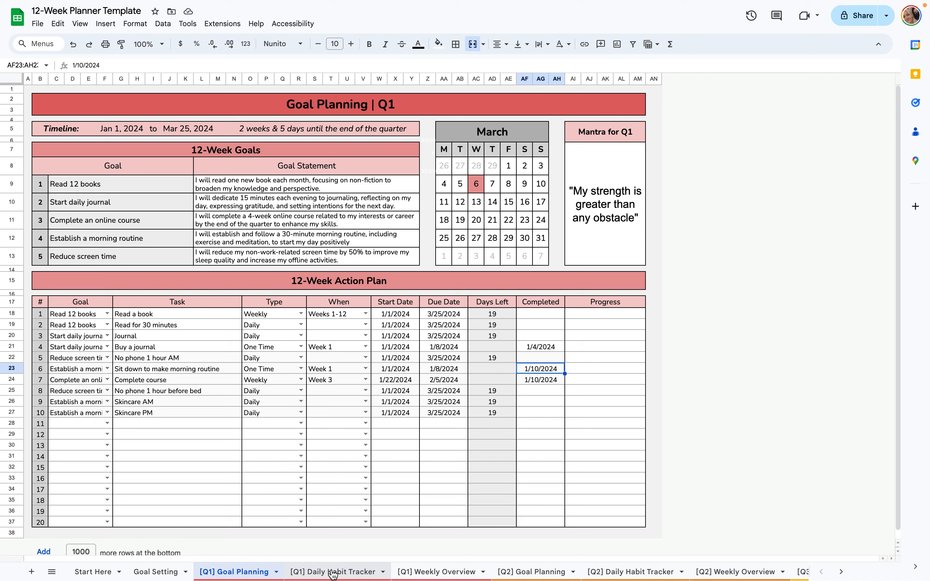
{"action": "left_click", "coordinate": [261, 390]}
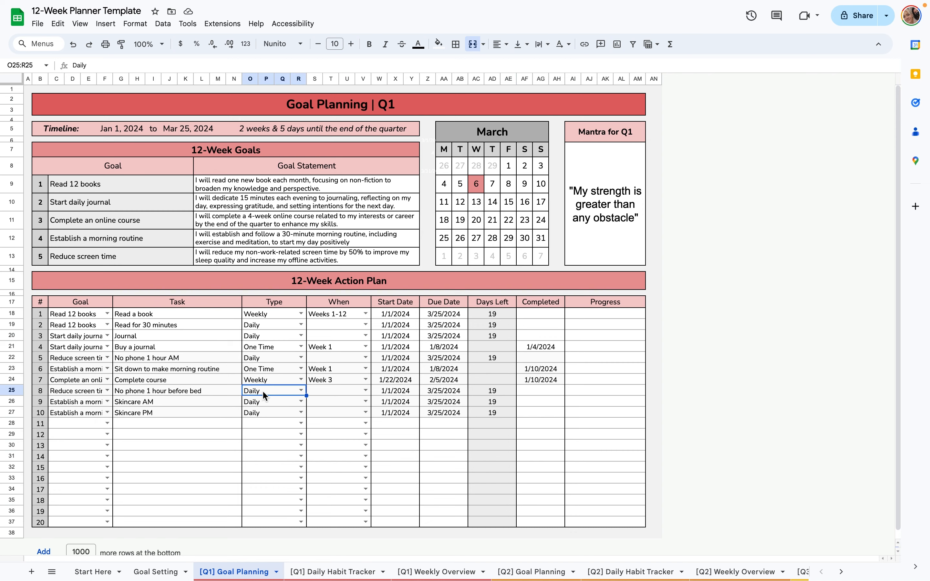
Open the [Q1] Daily Habit Tracker sheet and examine its habit list, the three month sections and the first month's date range.
{"action": "left_click", "coordinate": [333, 571]}
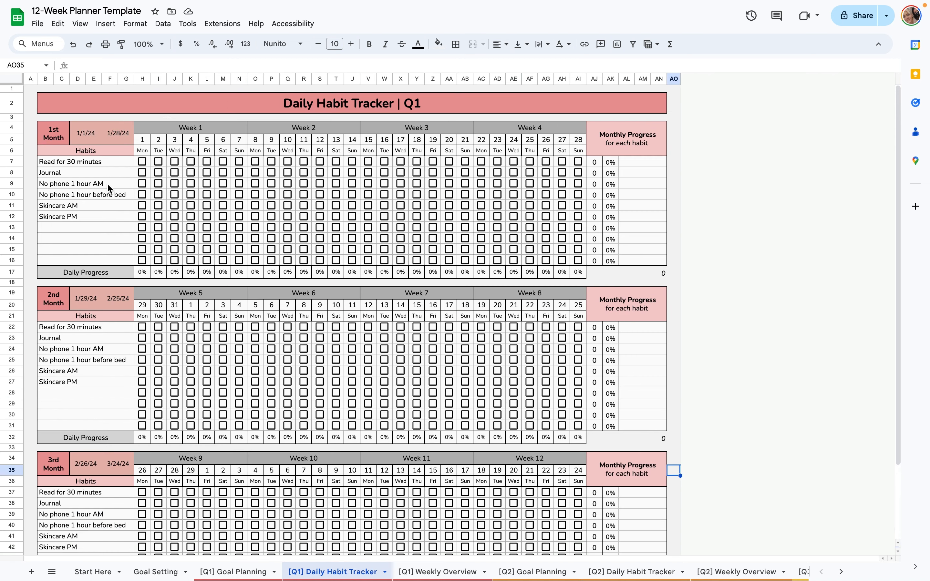
{"action": "left_click_drag", "start_coordinate": [77, 162], "coordinate": [88, 262]}
{"action": "left_click", "coordinate": [87, 226]}
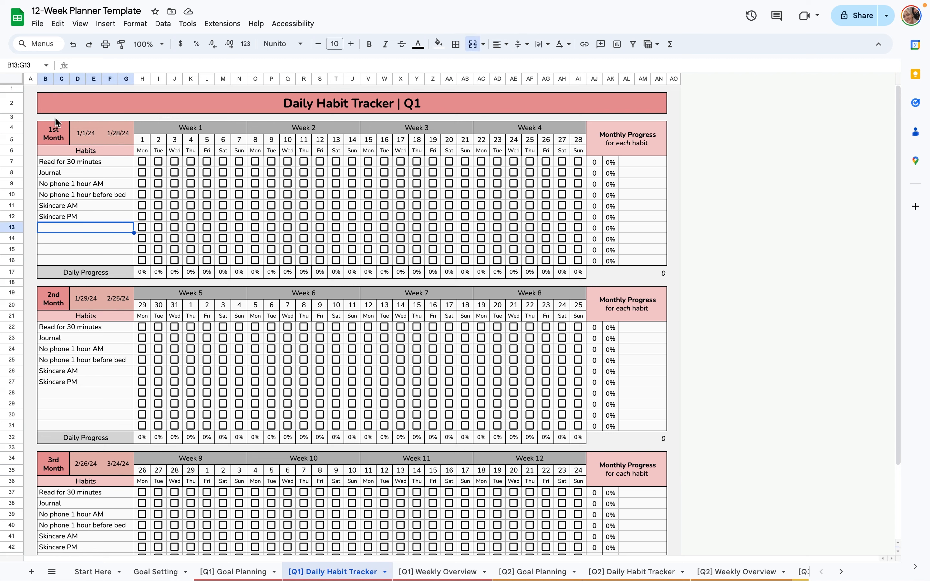
{"action": "left_click", "coordinate": [58, 136]}
{"action": "left_click", "coordinate": [52, 307]}
{"action": "left_click", "coordinate": [56, 466]}
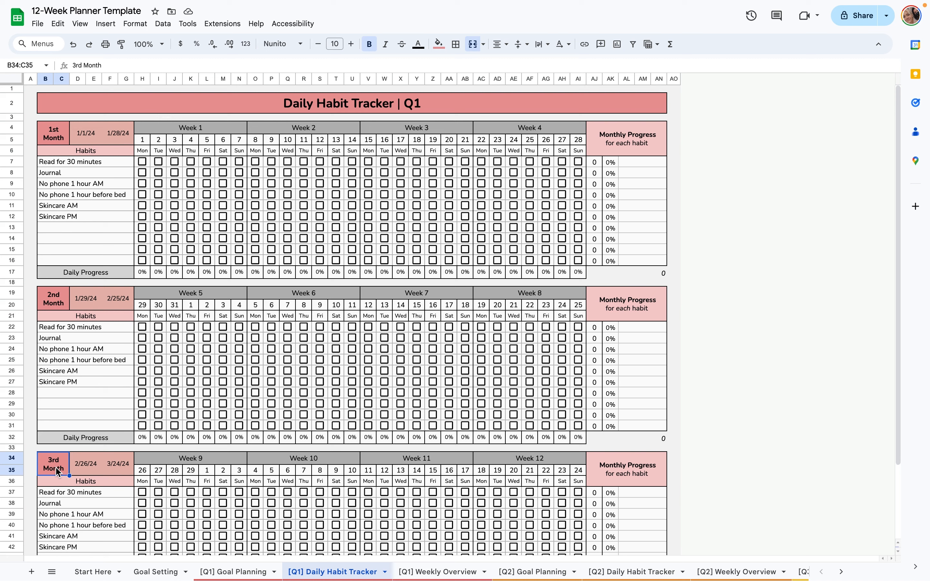
{"action": "left_click", "coordinate": [96, 144]}
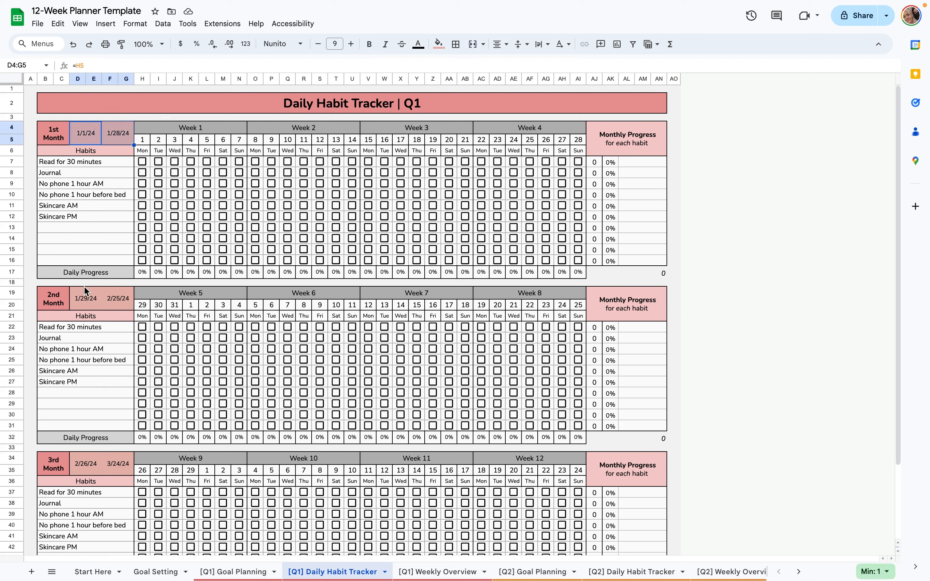
Check the 2nd Month's date range and mark all six habits as done for day 1 of the 1st Month.
{"action": "left_click", "coordinate": [83, 296]}
{"action": "left_click", "coordinate": [117, 298]}
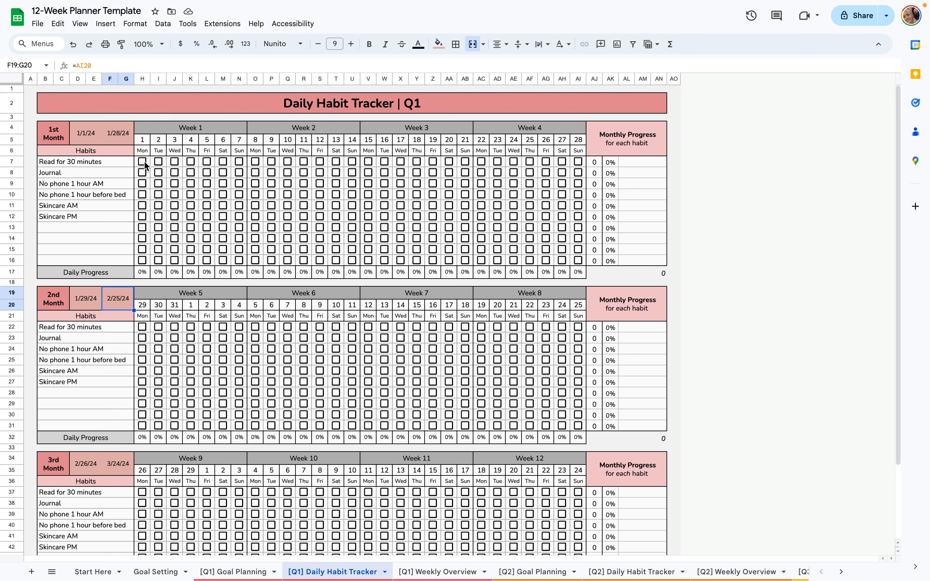
{"action": "left_click", "coordinate": [143, 162]}
{"action": "left_click", "coordinate": [143, 173]}
{"action": "left_click", "coordinate": [143, 183]}
{"action": "left_click", "coordinate": [143, 194]}
{"action": "left_click", "coordinate": [143, 206]}
{"action": "left_click", "coordinate": [143, 216]}
Examine the Daily Progress for day 1 and the Monthly Progress of the "Read for 30 minutes" habit.
{"action": "left_click", "coordinate": [145, 271]}
{"action": "left_click", "coordinate": [144, 141]}
{"action": "left_click_drag", "start_coordinate": [143, 139], "coordinate": [143, 272]}
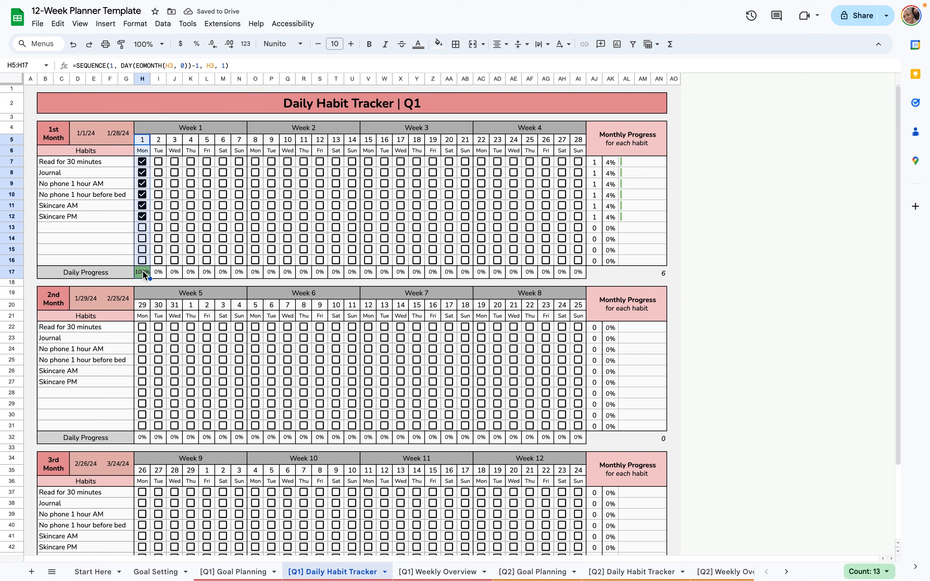
{"action": "left_click", "coordinate": [144, 272]}
{"action": "left_click", "coordinate": [610, 162]}
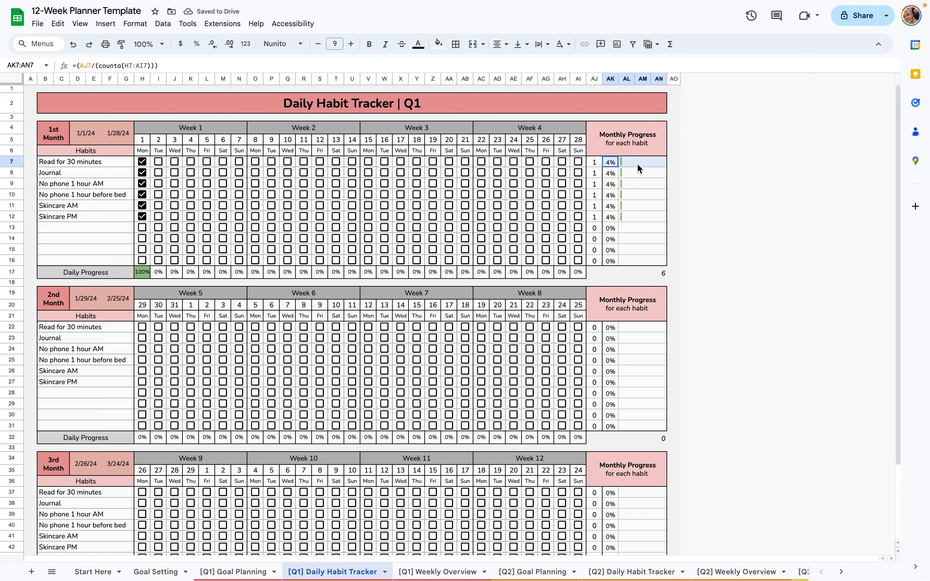
{"action": "left_click", "coordinate": [655, 162]}
Mark "Read for 30 minutes" as done for days 2 to 28 of the 1st Month.
{"action": "left_click_drag", "start_coordinate": [158, 162], "coordinate": [577, 162]}
{"action": "key", "text": "space"}
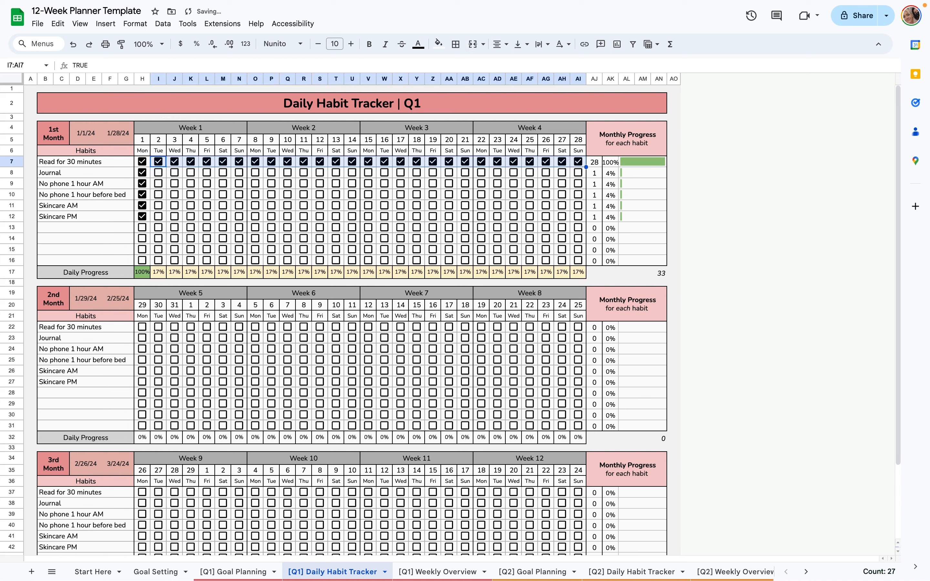
{"action": "left_click", "coordinate": [858, 274]}
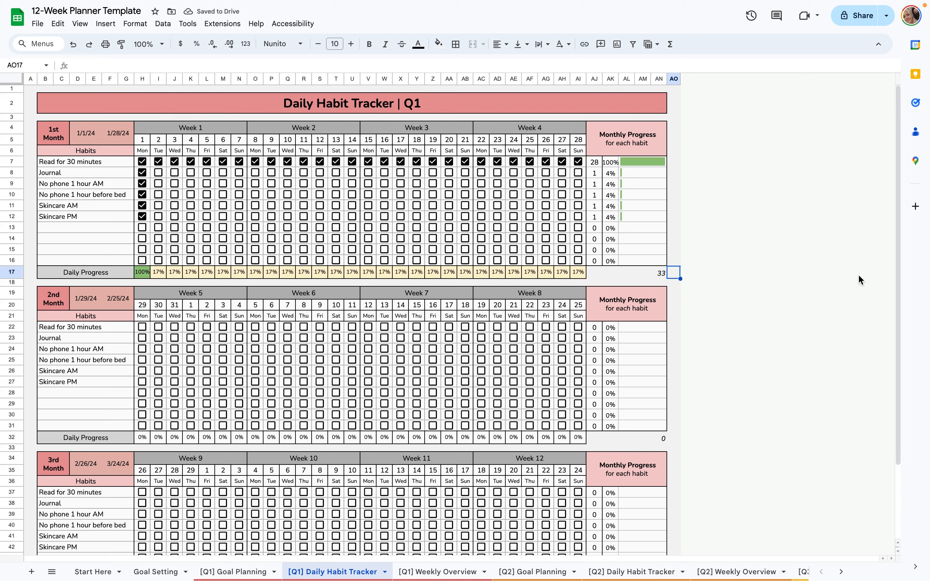
Try marking Journal, "No phone 1 hour AM" and "No phone 1 hour before bed" as done on day 2, then clear those checkboxes.
{"action": "left_click", "coordinate": [158, 173]}
{"action": "left_click", "coordinate": [158, 183]}
{"action": "left_click", "coordinate": [158, 194]}
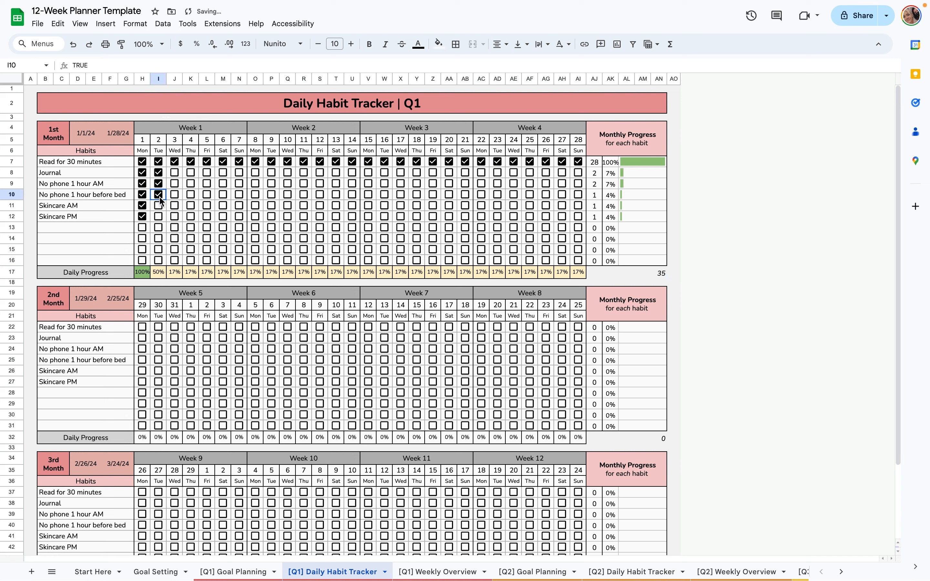
{"action": "left_click", "coordinate": [159, 195]}
{"action": "left_click", "coordinate": [158, 196]}
{"action": "right_click", "coordinate": [157, 275]}
{"action": "key", "text": "Escape"}
{"action": "left_click", "coordinate": [158, 206]}
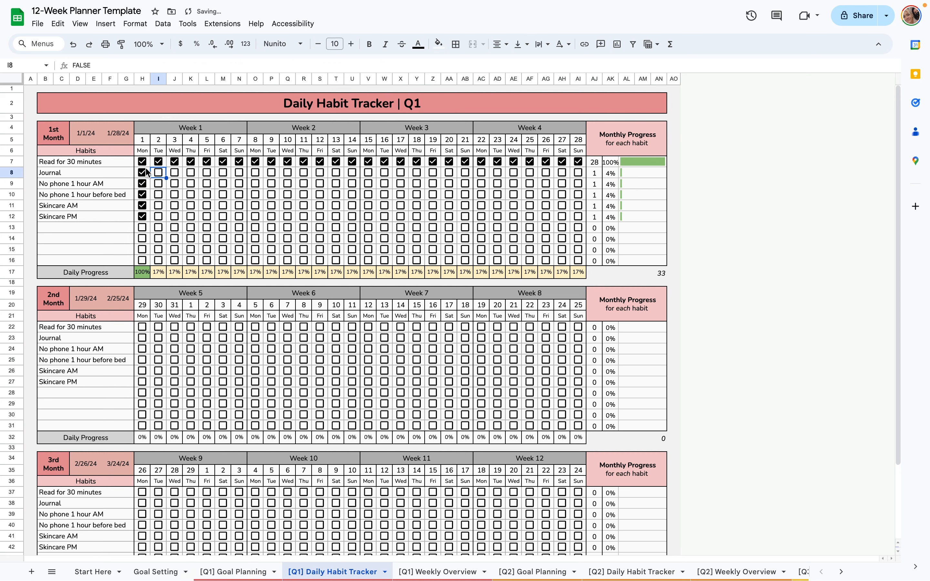
Mark all six habits as done on all 28 days of the 1st Month, then clear the whole block.
{"action": "left_click_drag", "start_coordinate": [142, 161], "coordinate": [580, 222]}
{"action": "key", "text": "space"}
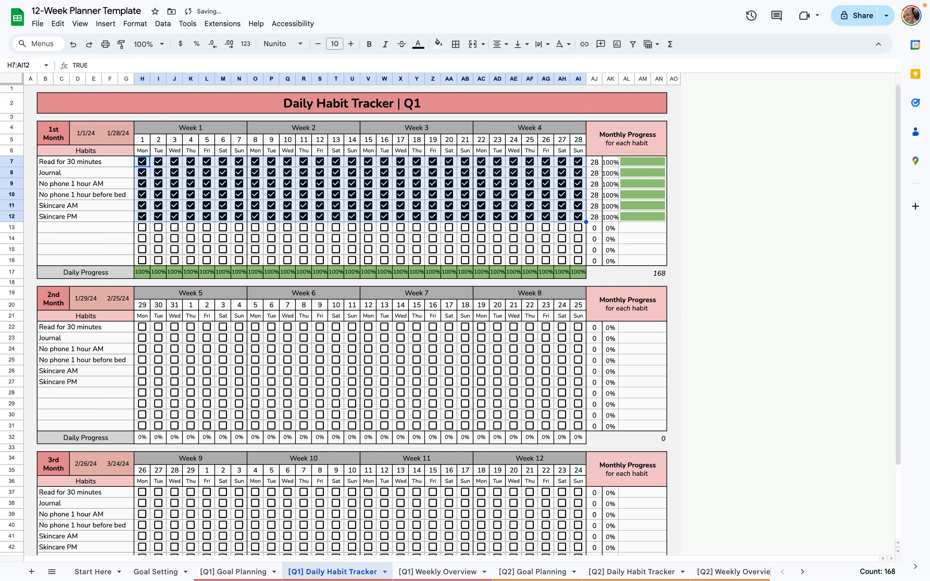
{"action": "key", "text": "space"}
Mark "Read for 30 minutes", Journal and "No phone 1 hour AM" as done on day 1 of the 1st Month.
{"action": "left_click", "coordinate": [142, 161]}
{"action": "left_click", "coordinate": [142, 173]}
{"action": "left_click", "coordinate": [142, 184]}
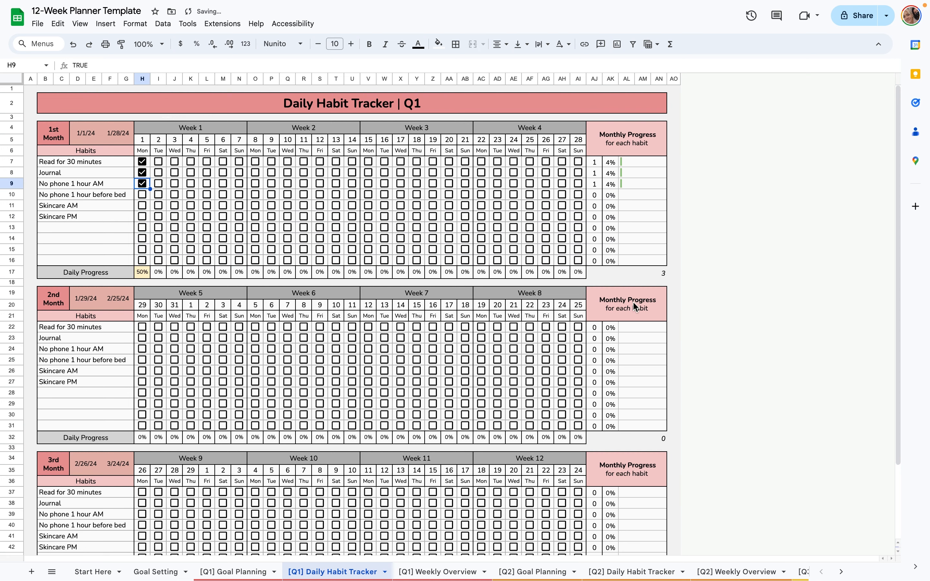
Examine the habit completion counts and the monthly total of each of the three month sections.
{"action": "left_click", "coordinate": [657, 275]}
{"action": "left_click_drag", "start_coordinate": [592, 158], "coordinate": [597, 266]}
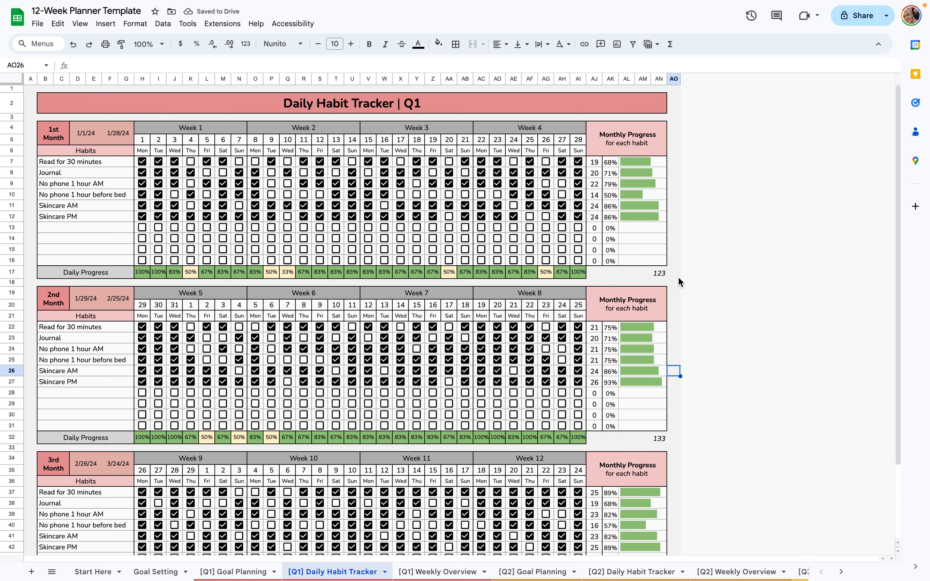
{"action": "scroll", "coordinate": [678, 282], "scroll_direction": "down", "scroll_amount": 3}
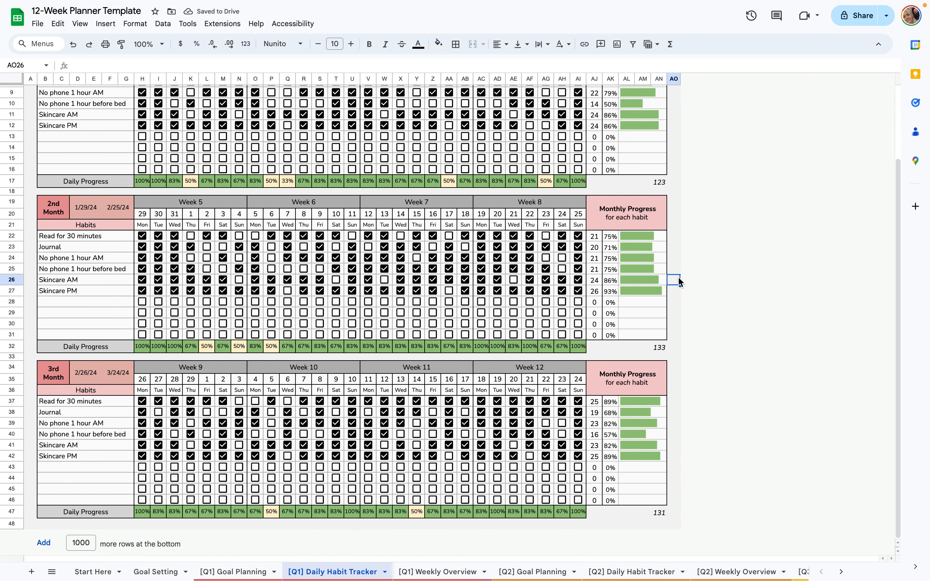
{"action": "scroll", "coordinate": [677, 276], "scroll_direction": "up", "scroll_amount": 3}
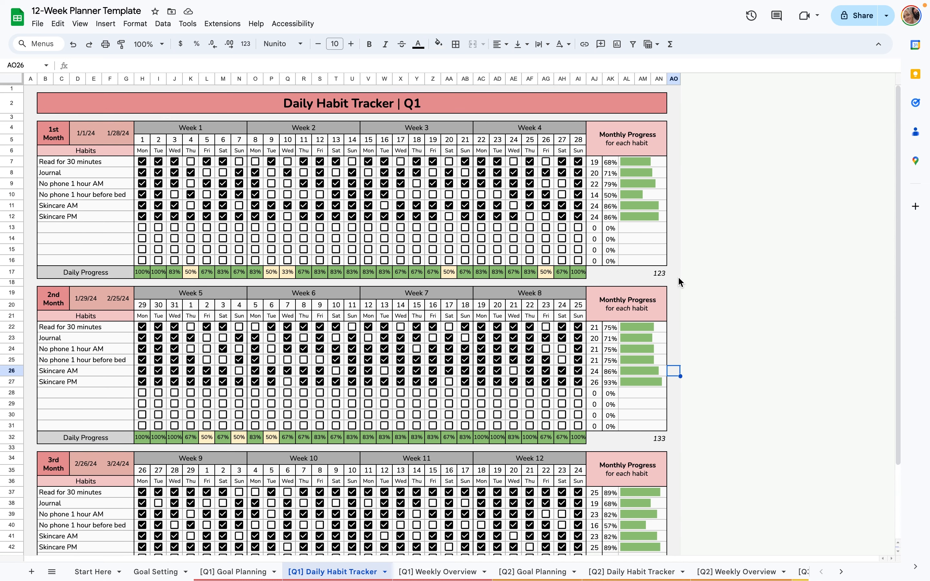
{"action": "left_click", "coordinate": [657, 274]}
{"action": "scroll", "coordinate": [657, 275], "scroll_direction": "down", "scroll_amount": 3}
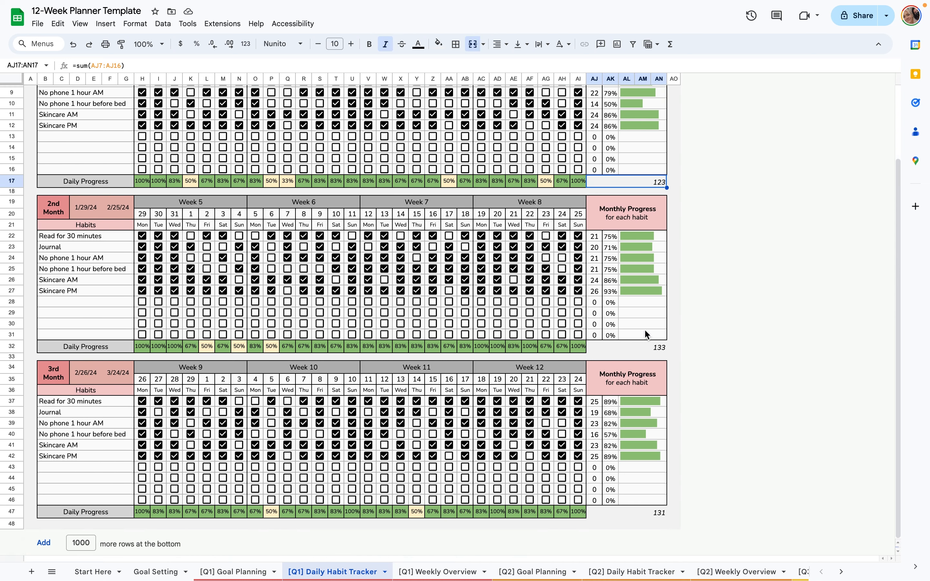
{"action": "left_click", "coordinate": [652, 355]}
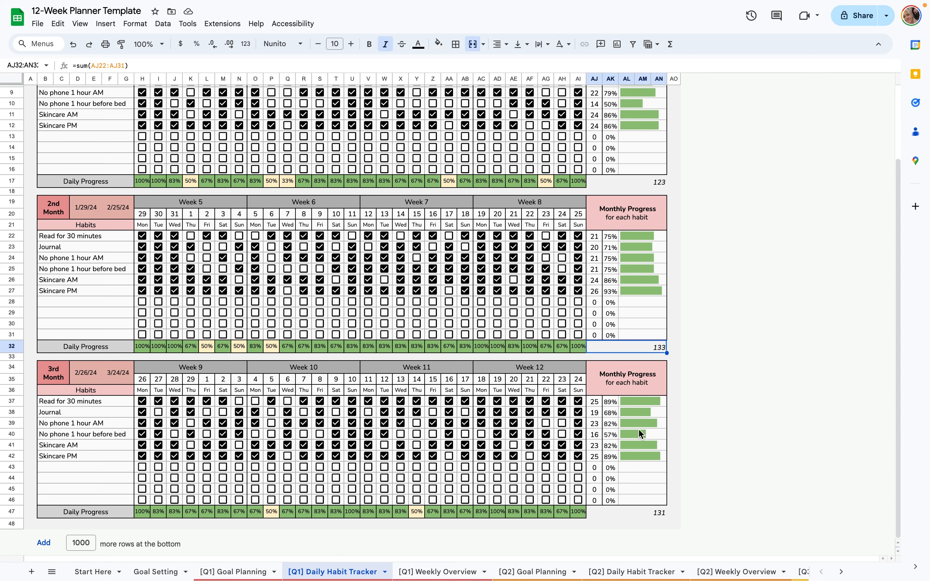
{"action": "left_click", "coordinate": [643, 513]}
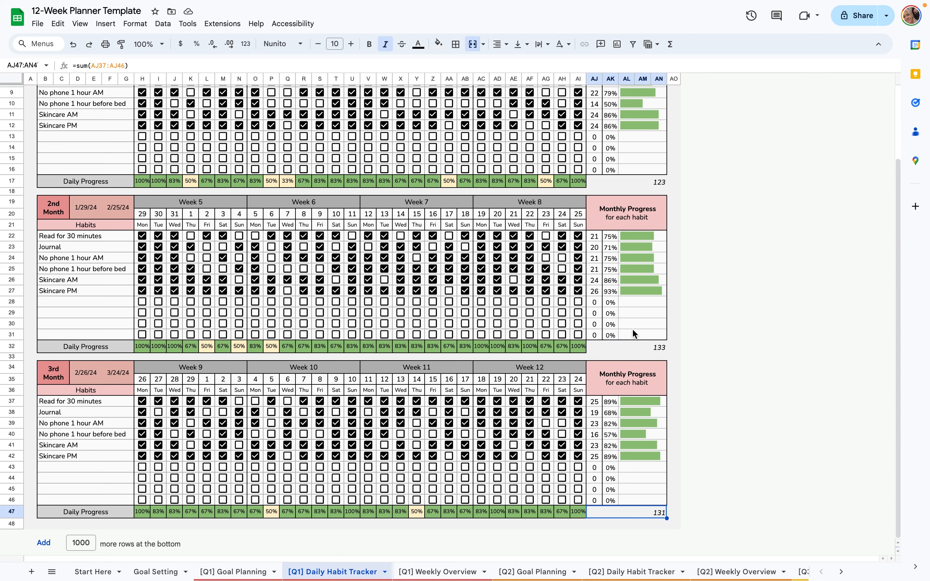
{"action": "scroll", "coordinate": [632, 330], "scroll_direction": "up", "scroll_amount": 3}
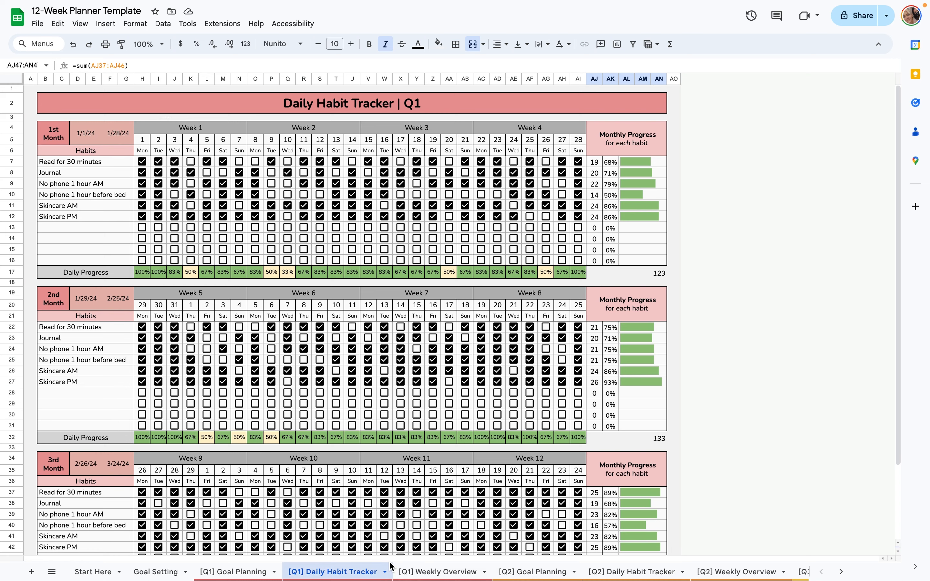
Compare the [Q1] Weekly Overview sheet with the "Buy a journal" task and its Week 1 timing in [Q1] Goal Planning.
{"action": "left_click", "coordinate": [440, 573]}
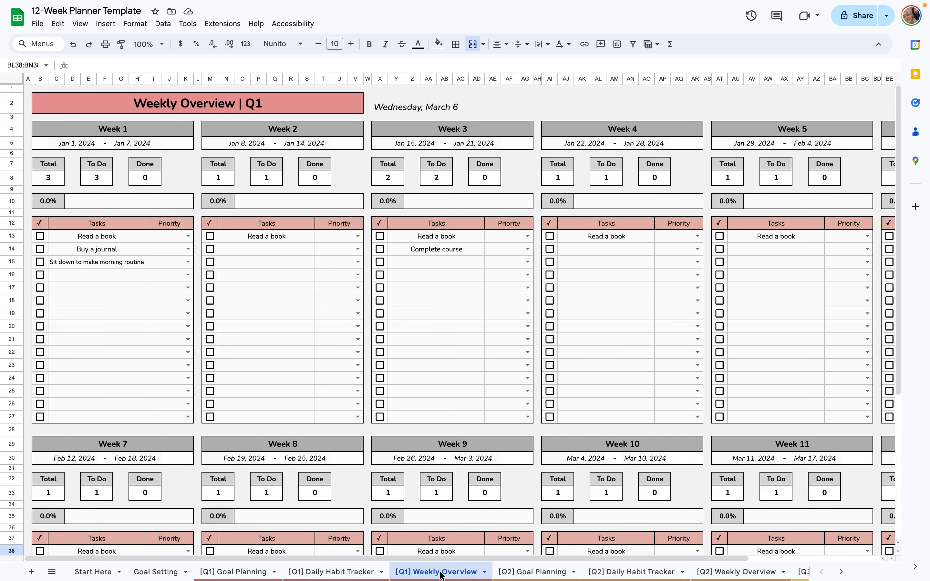
{"action": "left_click", "coordinate": [224, 576]}
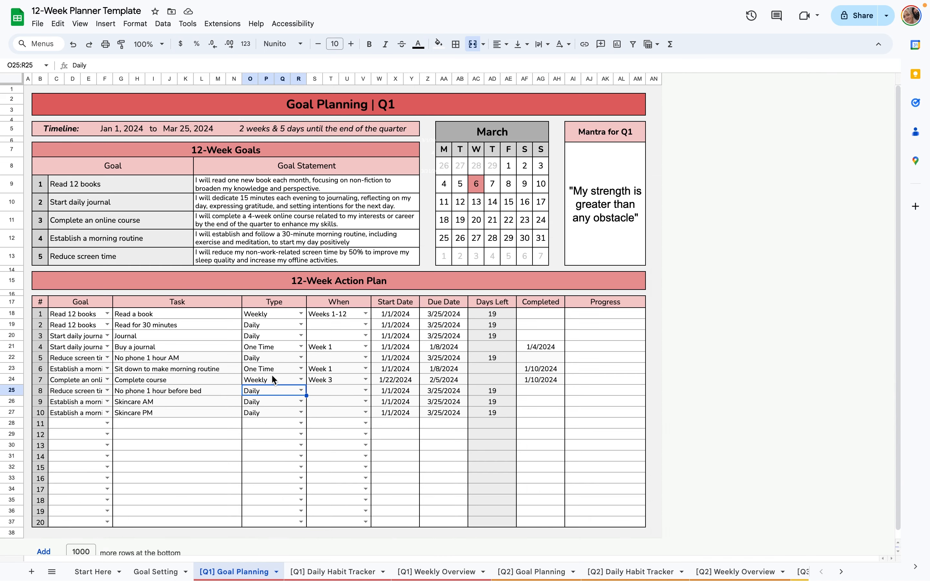
{"action": "left_click", "coordinate": [389, 571]}
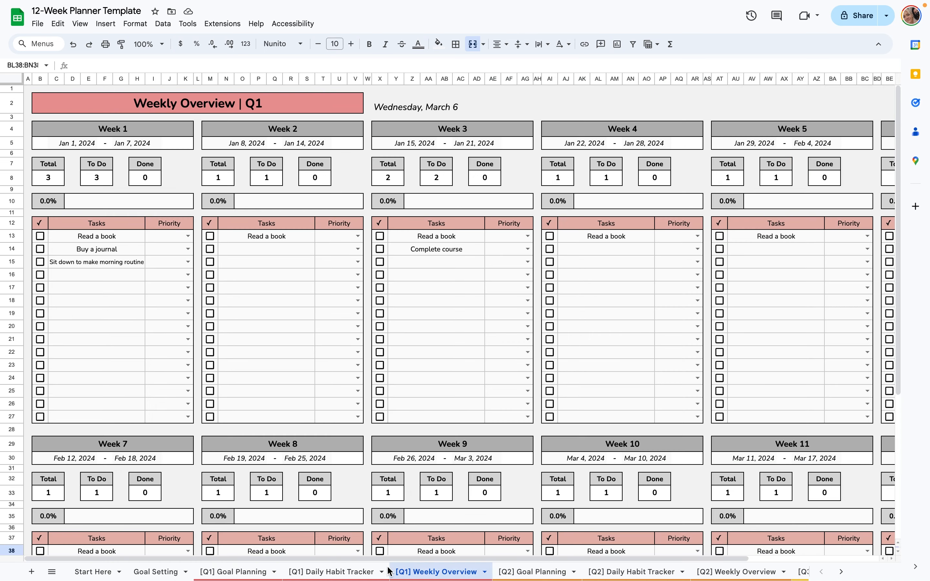
{"action": "left_click", "coordinate": [230, 573]}
{"action": "left_click", "coordinate": [194, 343]}
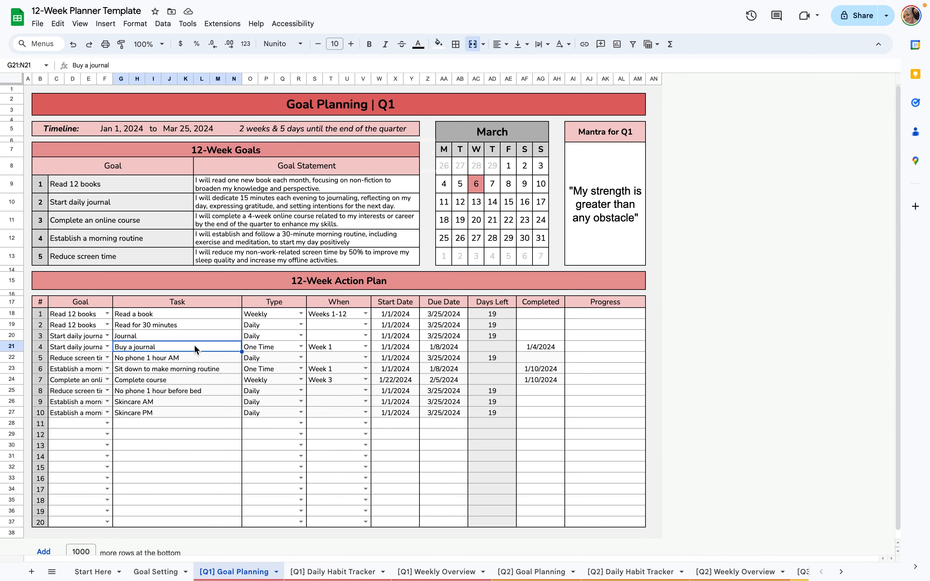
{"action": "left_click", "coordinate": [315, 348]}
{"action": "left_click", "coordinate": [415, 575]}
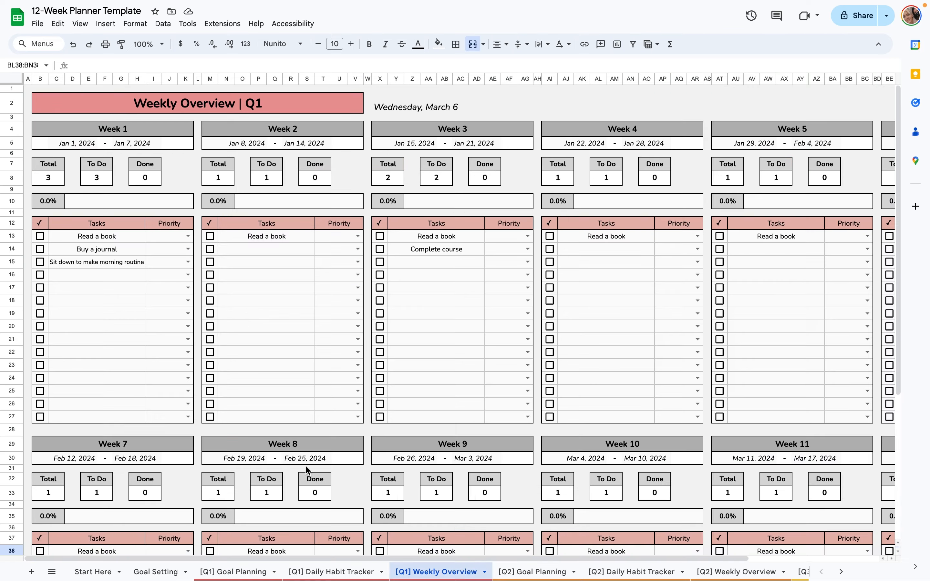
Examine the Week 1 block of the Weekly Overview, including its tasks and its Total, To Do and Done cells.
{"action": "left_click", "coordinate": [123, 237]}
{"action": "left_click", "coordinate": [124, 131]}
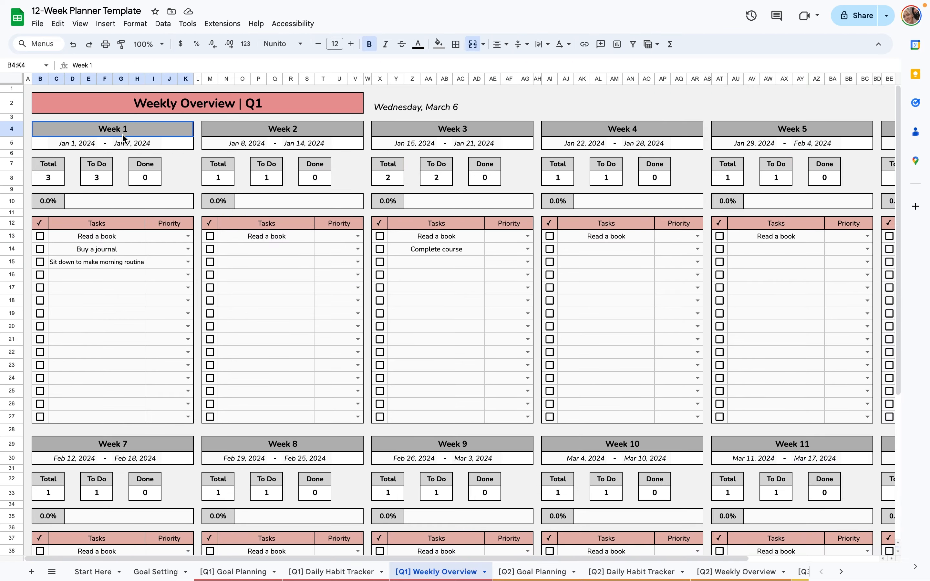
{"action": "left_click", "coordinate": [55, 178]}
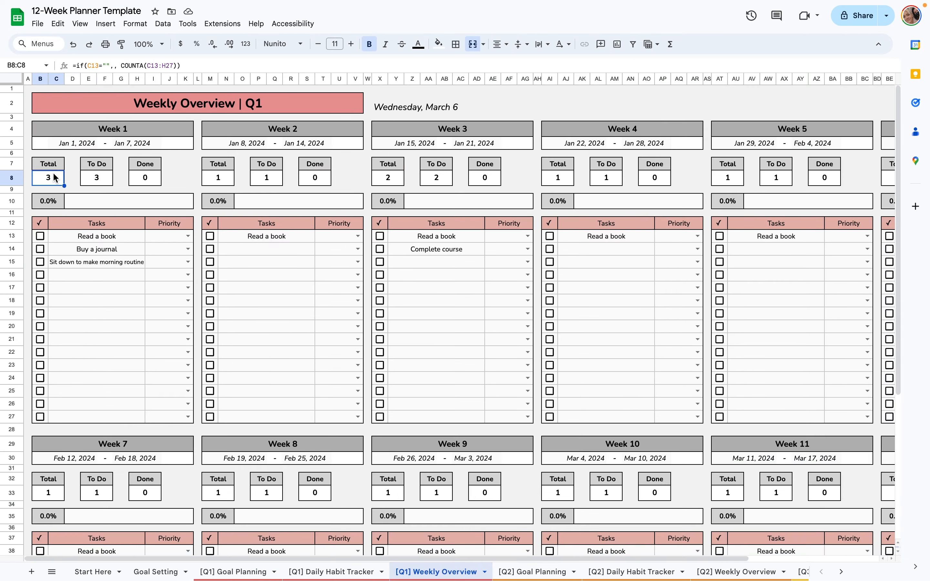
{"action": "left_click", "coordinate": [98, 179]}
{"action": "left_click", "coordinate": [154, 181]}
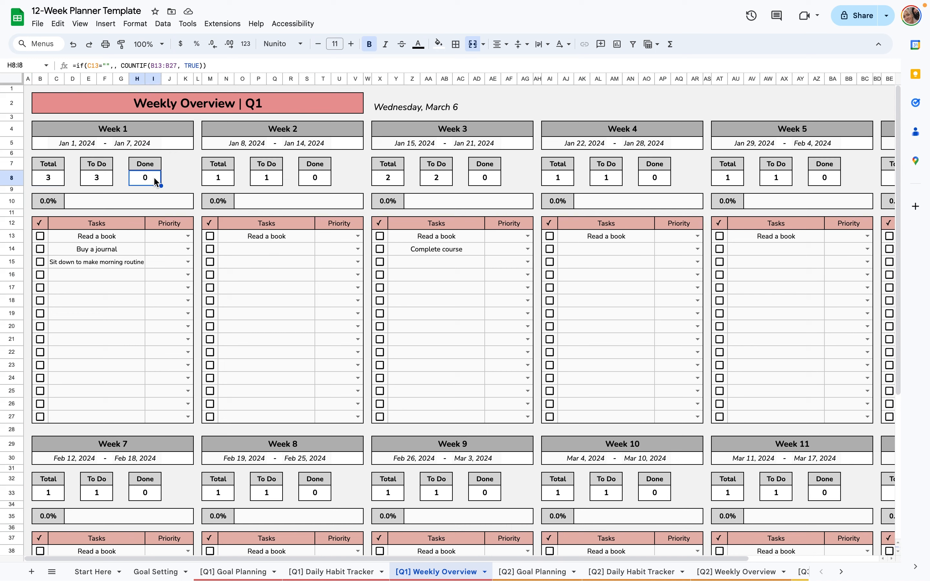
Set Week 1 priorities to Low for "Read a book", Medium for "Buy a journal", High for "Sit down to make morning routine" and Urgent for the next empty row.
{"action": "left_click", "coordinate": [188, 236]}
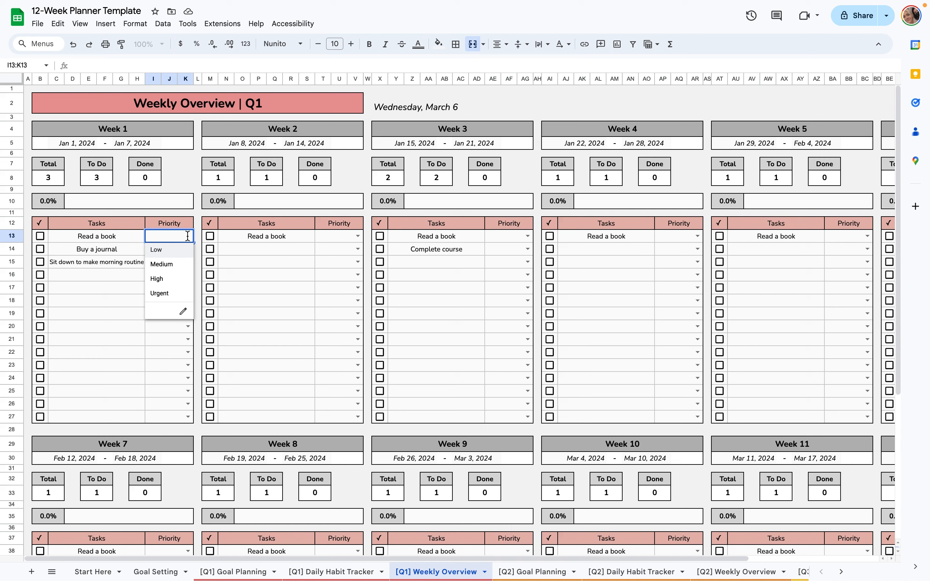
{"action": "left_click", "coordinate": [187, 249]}
{"action": "left_click", "coordinate": [188, 249]}
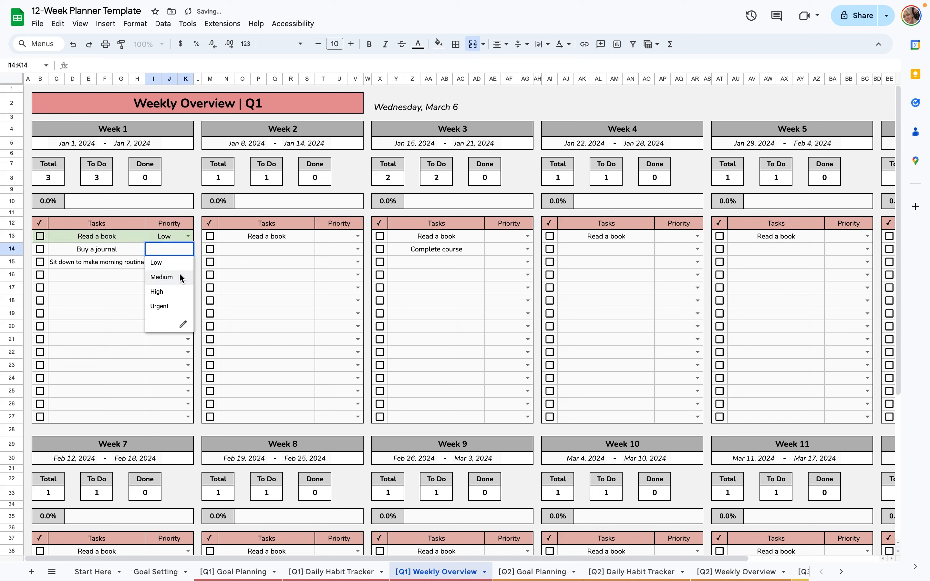
{"action": "left_click", "coordinate": [180, 278]}
{"action": "left_click", "coordinate": [188, 262]}
{"action": "left_click", "coordinate": [182, 307]}
{"action": "left_click", "coordinate": [188, 274]}
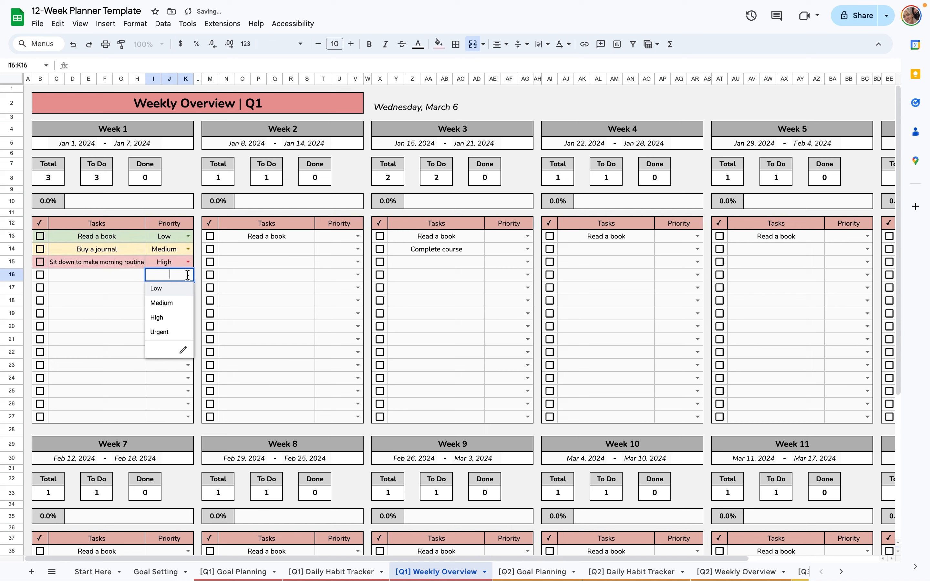
{"action": "left_click", "coordinate": [178, 333]}
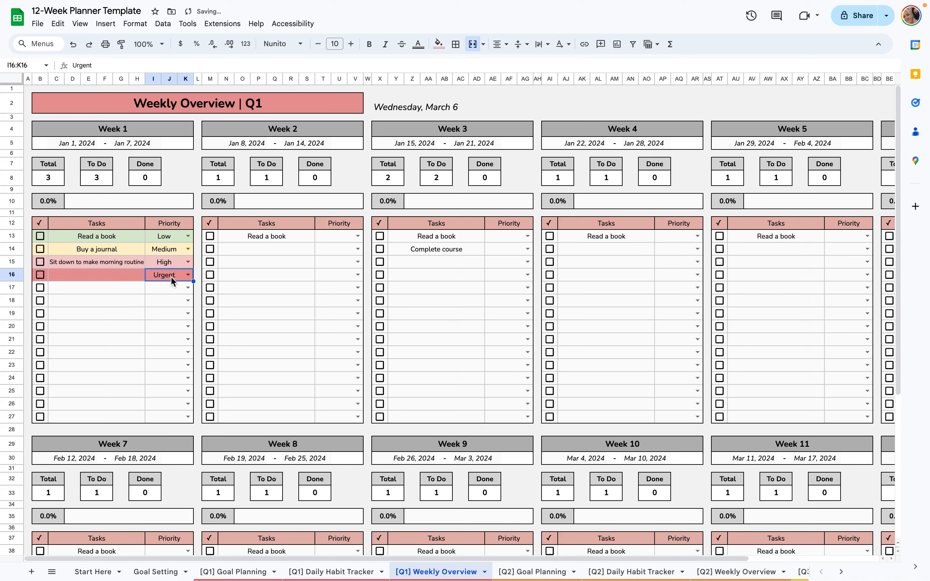
Check off the three Week 1 tasks and the empty Urgent row below them.
{"action": "left_click", "coordinate": [40, 236]}
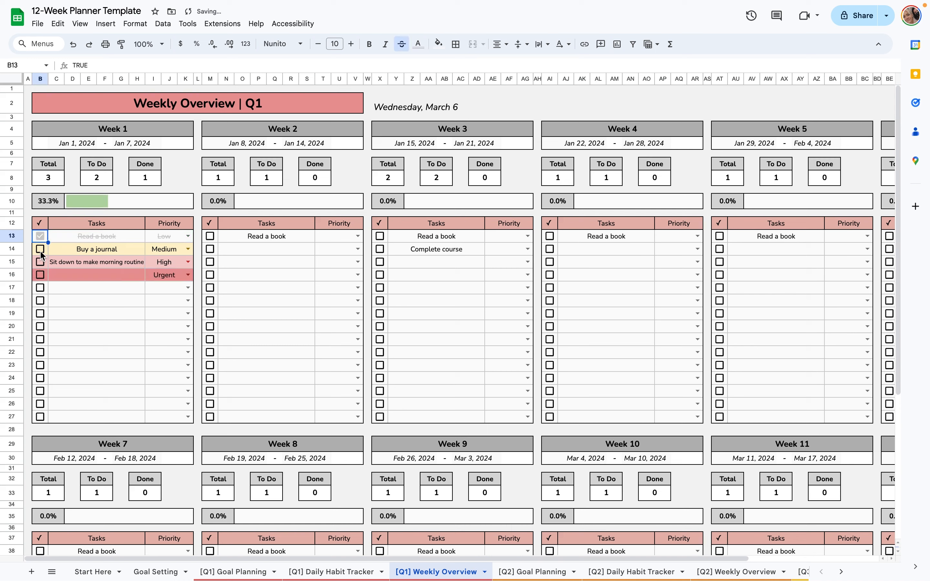
{"action": "left_click", "coordinate": [40, 249]}
{"action": "left_click", "coordinate": [40, 262]}
{"action": "left_click", "coordinate": [40, 274]}
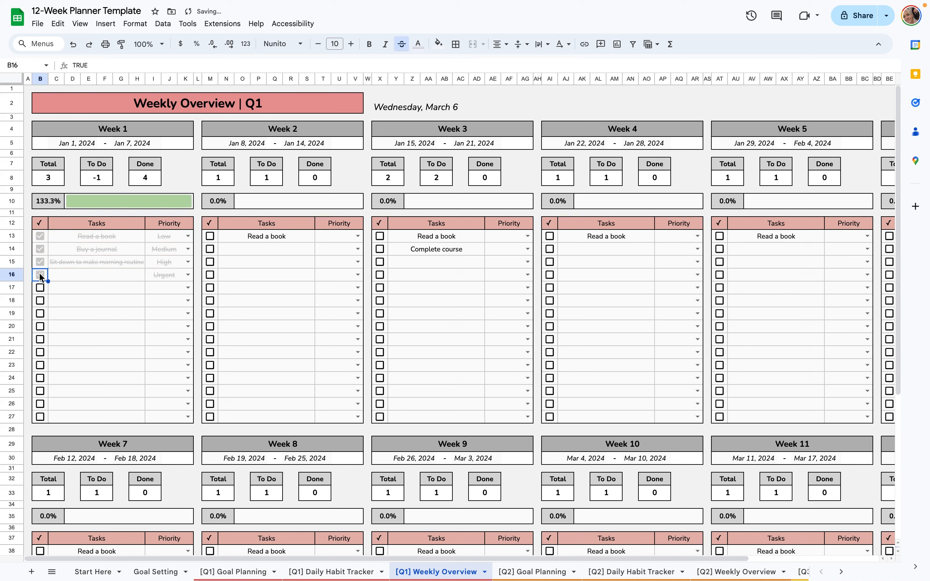
Clear the checkmark and Urgent priority from the empty fourth row of Week 1, then inspect the week's progress percentage and bar.
{"action": "left_click_drag", "start_coordinate": [40, 274], "coordinate": [164, 276]}
{"action": "key", "text": "Delete"}
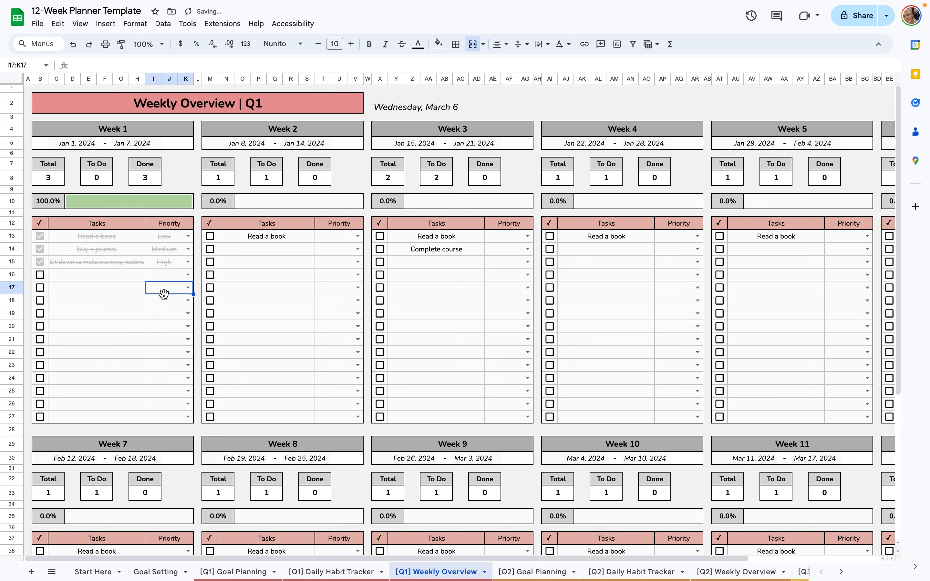
{"action": "left_click", "coordinate": [54, 203]}
{"action": "left_click", "coordinate": [97, 204]}
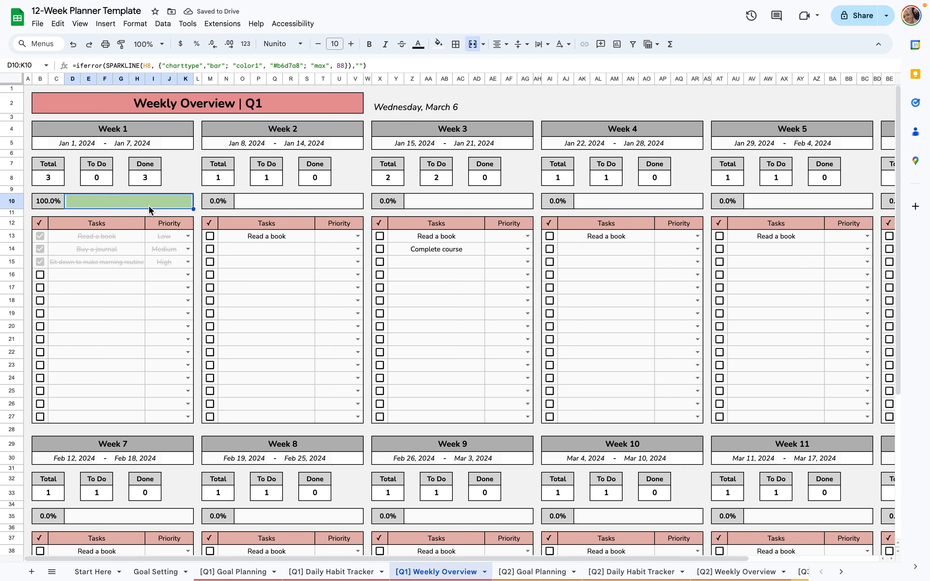
Review the task lists of the other weeks and select the full task range of Week 3.
{"action": "left_click", "coordinate": [300, 262]}
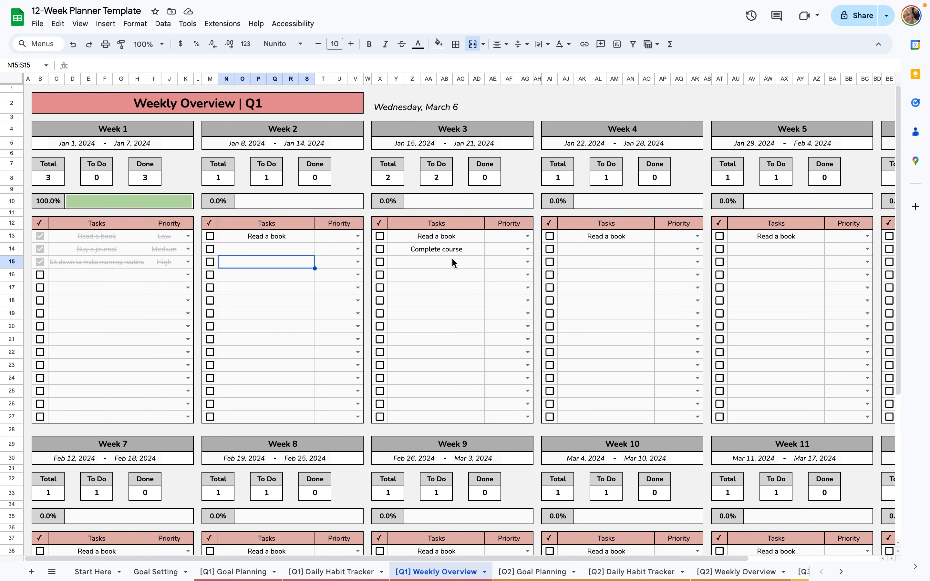
{"action": "left_click", "coordinate": [451, 262]}
{"action": "scroll", "coordinate": [453, 261], "scroll_direction": "right", "scroll_amount": 5}
{"action": "left_click", "coordinate": [530, 292]}
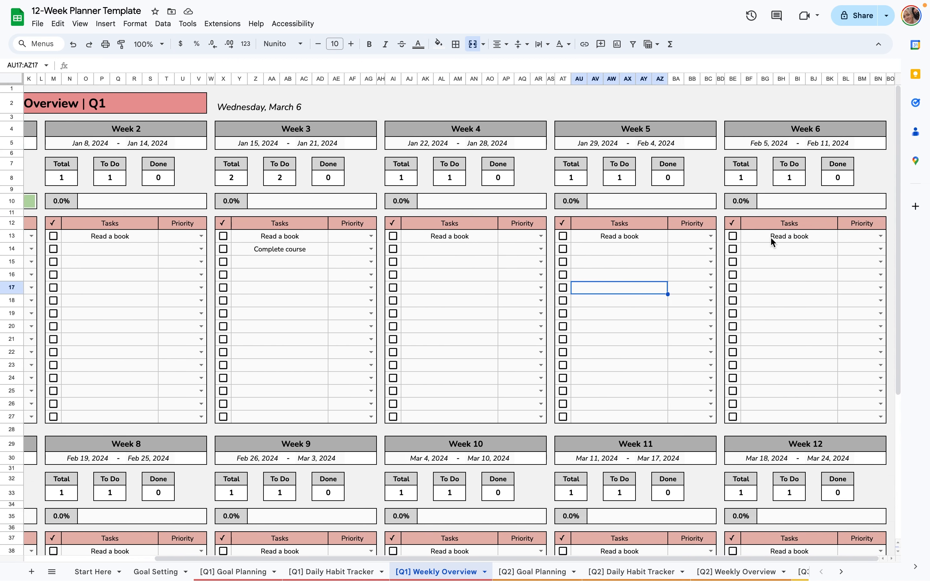
{"action": "scroll", "coordinate": [331, 235], "scroll_direction": "left", "scroll_amount": 1}
{"action": "left_click_drag", "start_coordinate": [332, 236], "coordinate": [335, 420]}
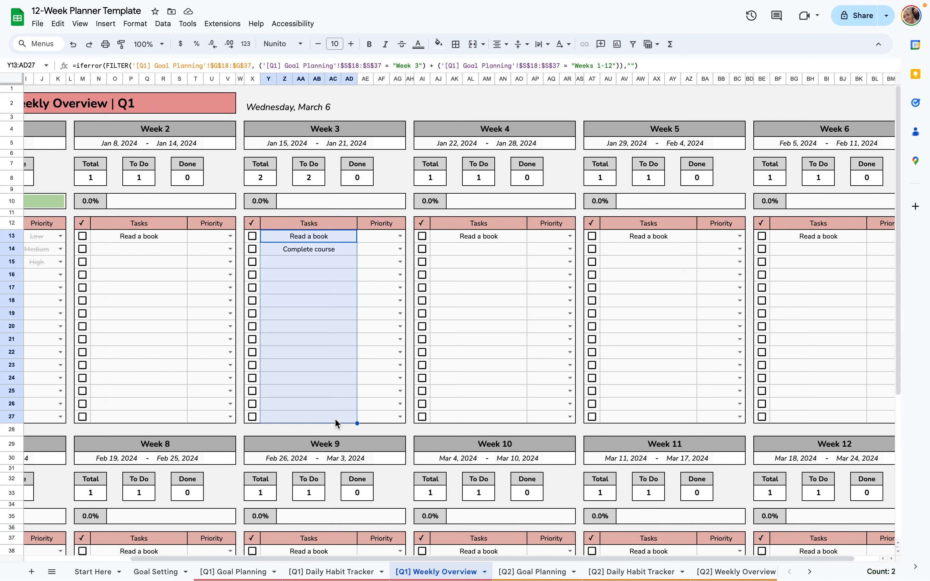
Inspect the Week 3 task list, then review the action plan on the Q1 Goal Planning sheet.
{"action": "left_click", "coordinate": [325, 240]}
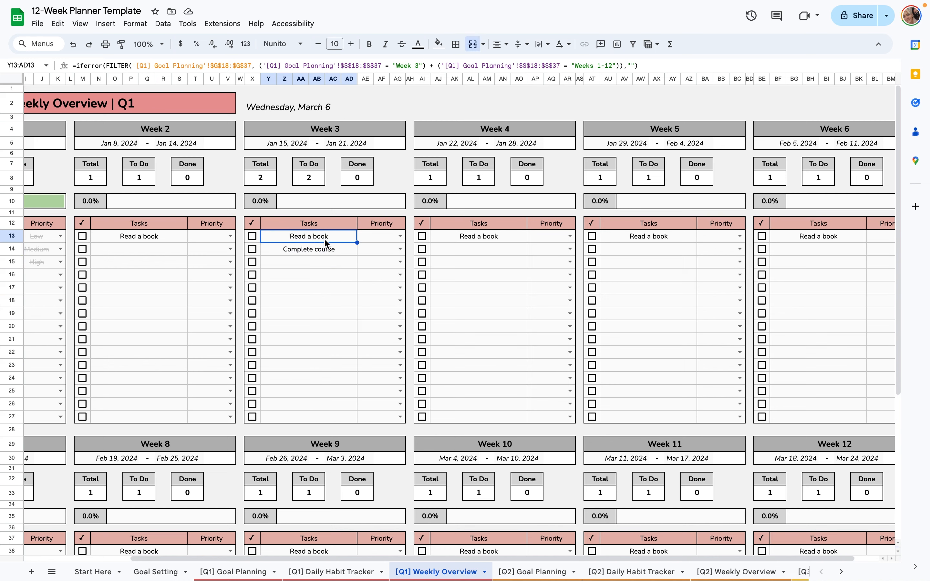
{"action": "left_click", "coordinate": [313, 305]}
{"action": "left_click", "coordinate": [305, 236]}
{"action": "left_click", "coordinate": [234, 572]}
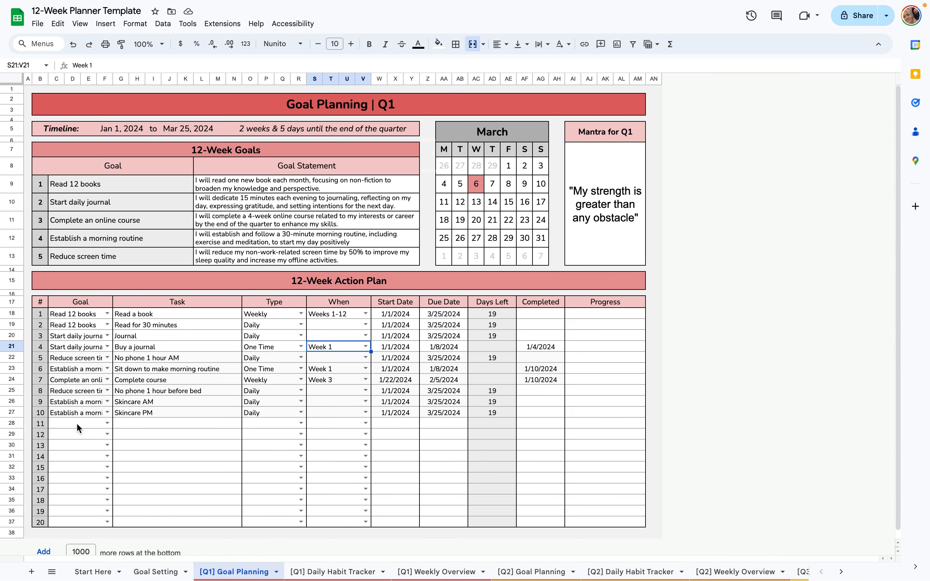
{"action": "left_click", "coordinate": [217, 423]}
Revisit the Q1 Daily Habit Tracker, then examine the Month #1 habit percentages for Quarter 1 on the Statistics sheet.
{"action": "left_click", "coordinate": [318, 571]}
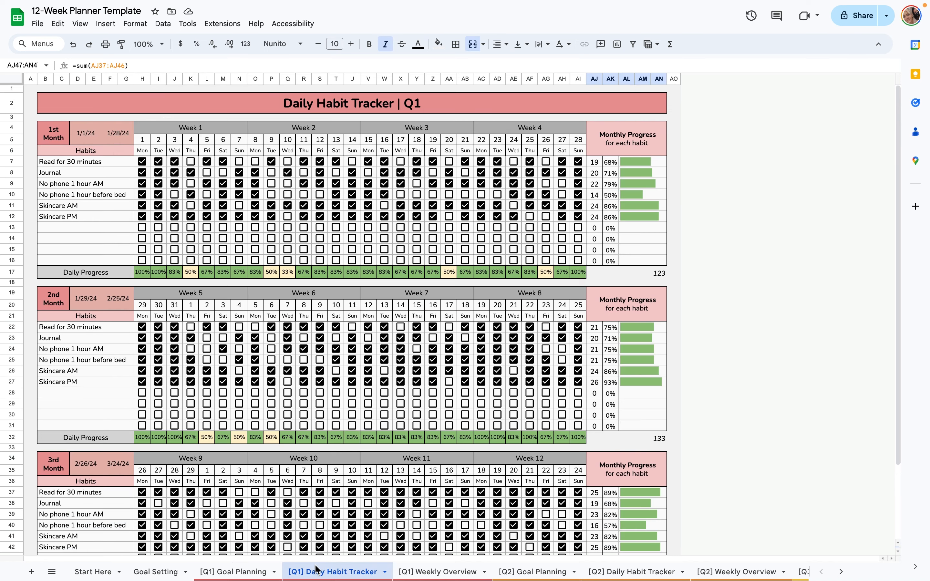
{"action": "scroll", "coordinate": [588, 573], "scroll_direction": "right", "scroll_amount": 5}
{"action": "scroll", "coordinate": [588, 573], "scroll_direction": "right", "scroll_amount": 3}
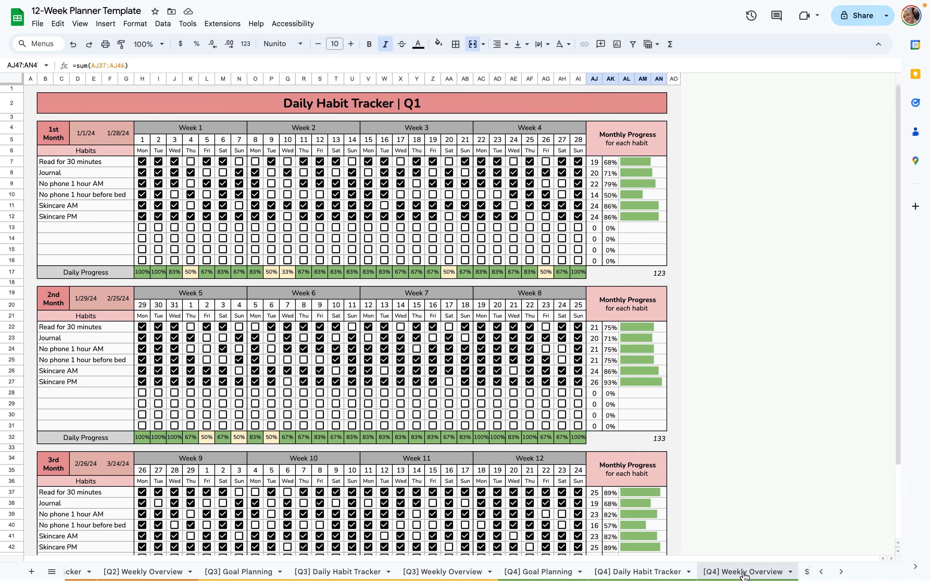
{"action": "left_click", "coordinate": [774, 572]}
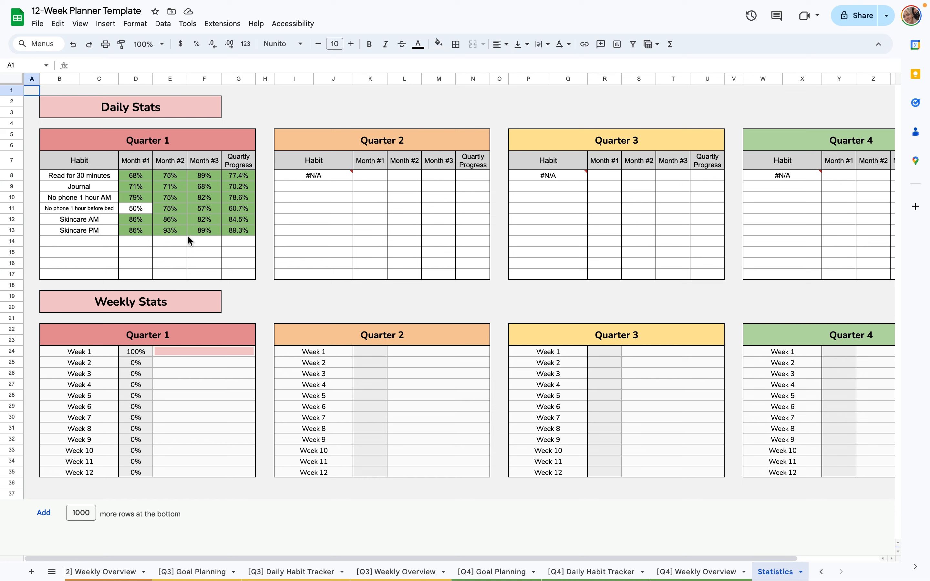
{"action": "left_click", "coordinate": [142, 161]}
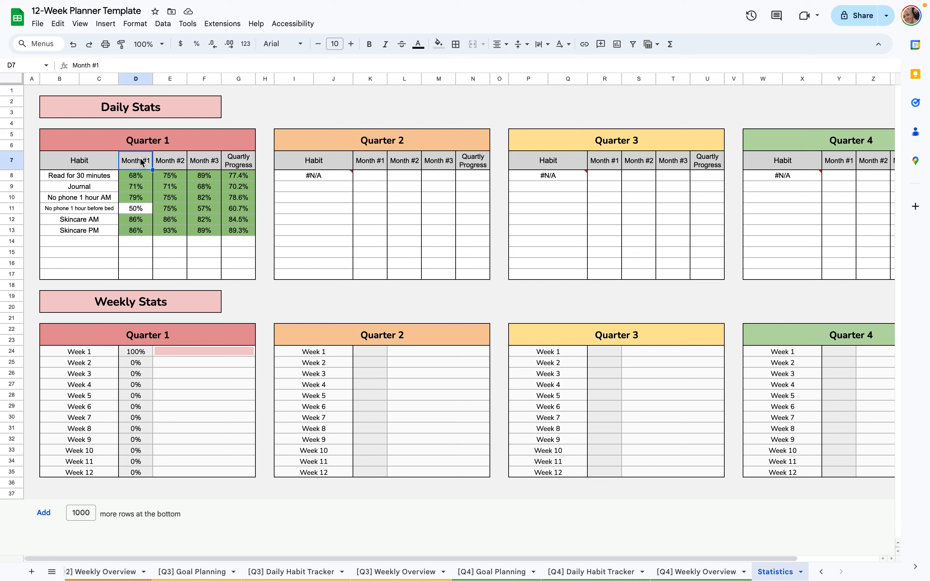
{"action": "left_click", "coordinate": [142, 178]}
{"action": "left_click", "coordinate": [137, 192]}
{"action": "left_click", "coordinate": [139, 197]}
{"action": "left_click", "coordinate": [140, 214]}
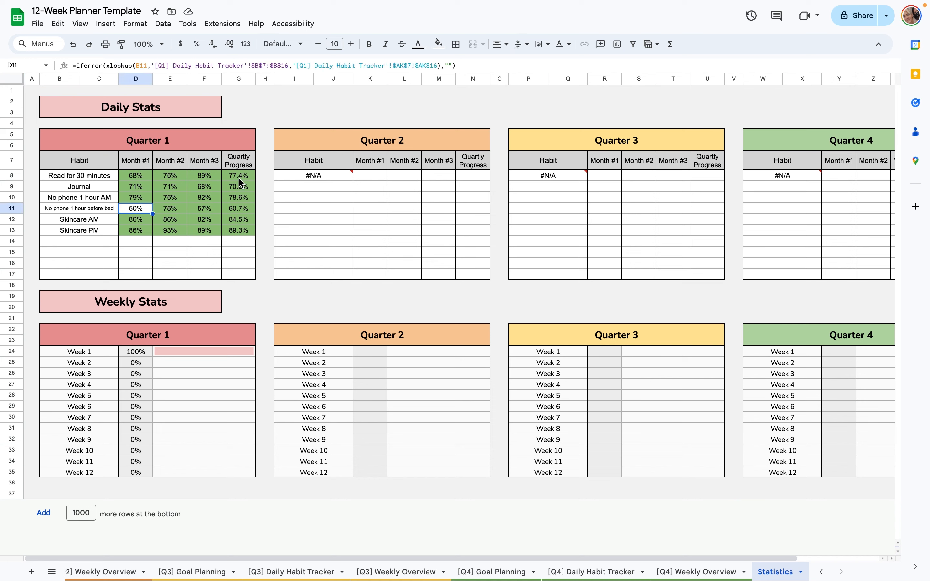
Examine the quarterly progress of "Read for 30 minutes" and the Week 1 progress bar in Quarter 1's Weekly Stats.
{"action": "left_click", "coordinate": [248, 177]}
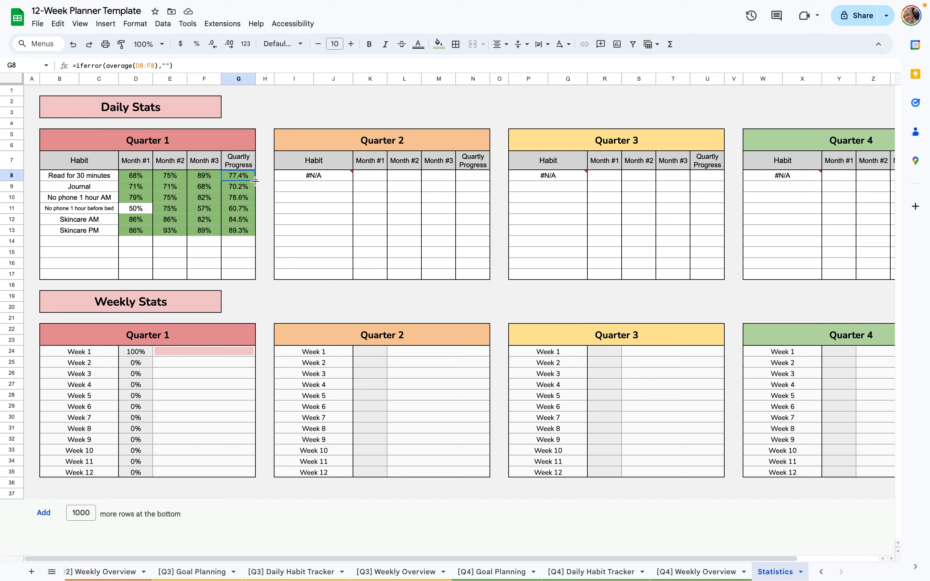
{"action": "left_click", "coordinate": [106, 179]}
{"action": "left_click", "coordinate": [248, 179]}
{"action": "left_click", "coordinate": [205, 354]}
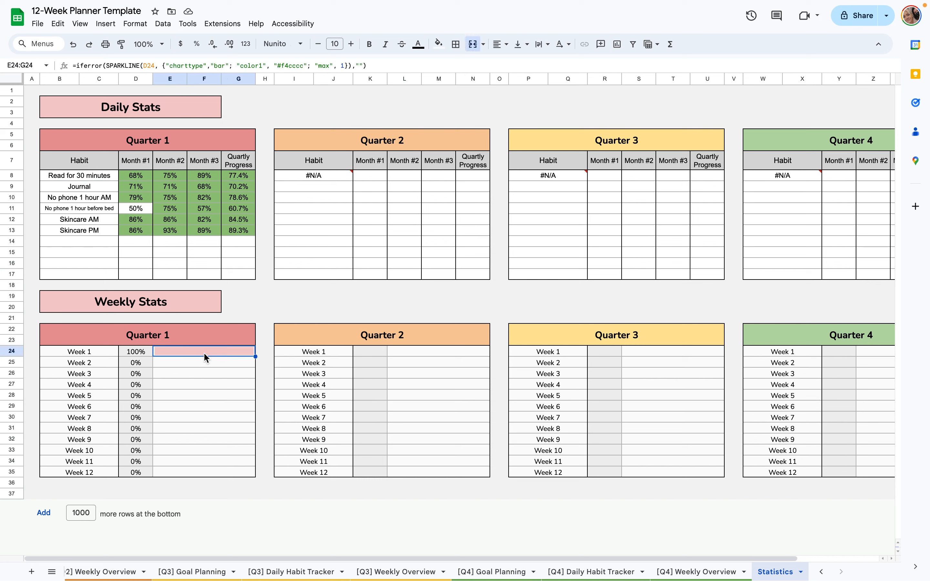
Inspect the Week 1 task checkboxes and completion percentage on the Q1 Weekly Overview sheet.
{"action": "scroll", "coordinate": [384, 572], "scroll_direction": "left", "scroll_amount": 10}
{"action": "scroll", "coordinate": [176, 577], "scroll_direction": "right", "scroll_amount": 3}
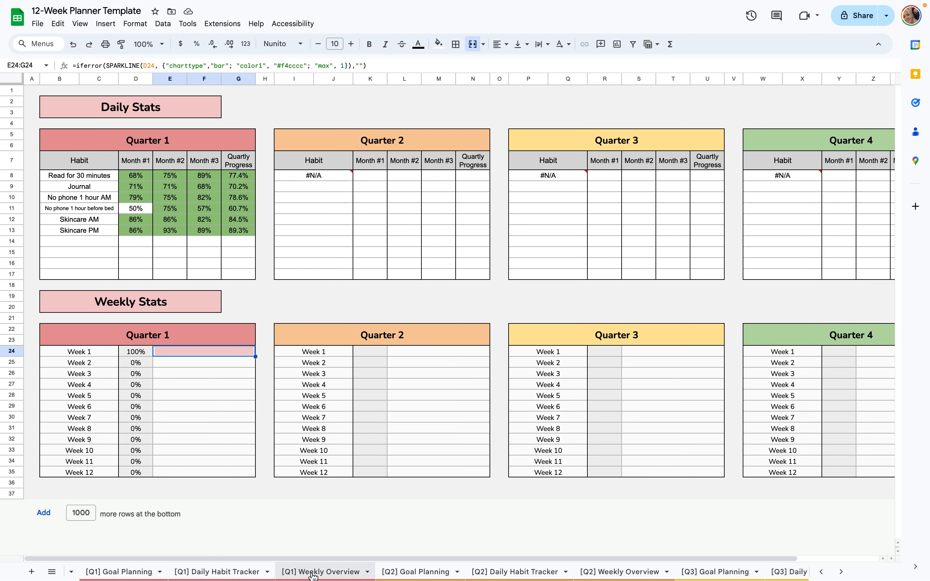
{"action": "left_click", "coordinate": [325, 572]}
{"action": "scroll", "coordinate": [96, 266], "scroll_direction": "left", "scroll_amount": 5}
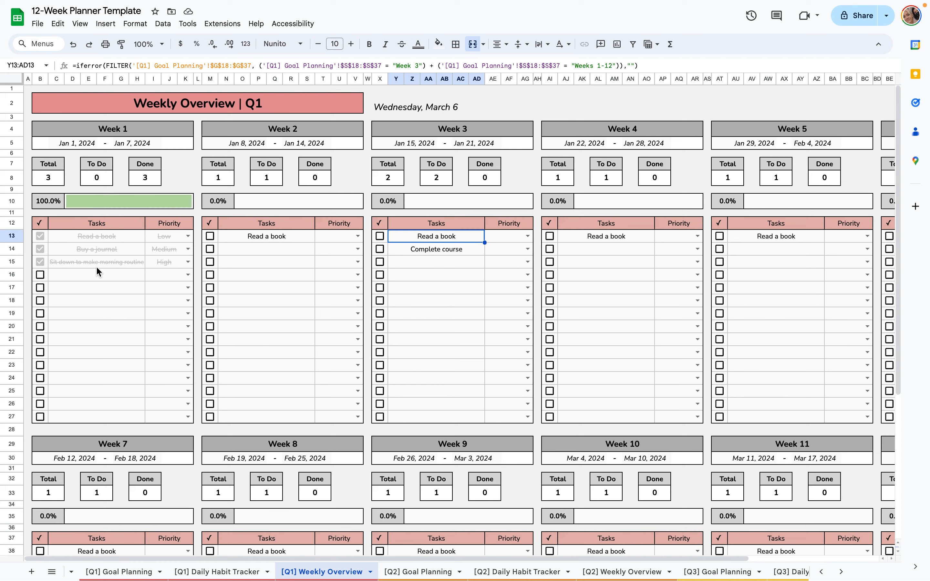
{"action": "left_click_drag", "start_coordinate": [48, 235], "coordinate": [48, 262]}
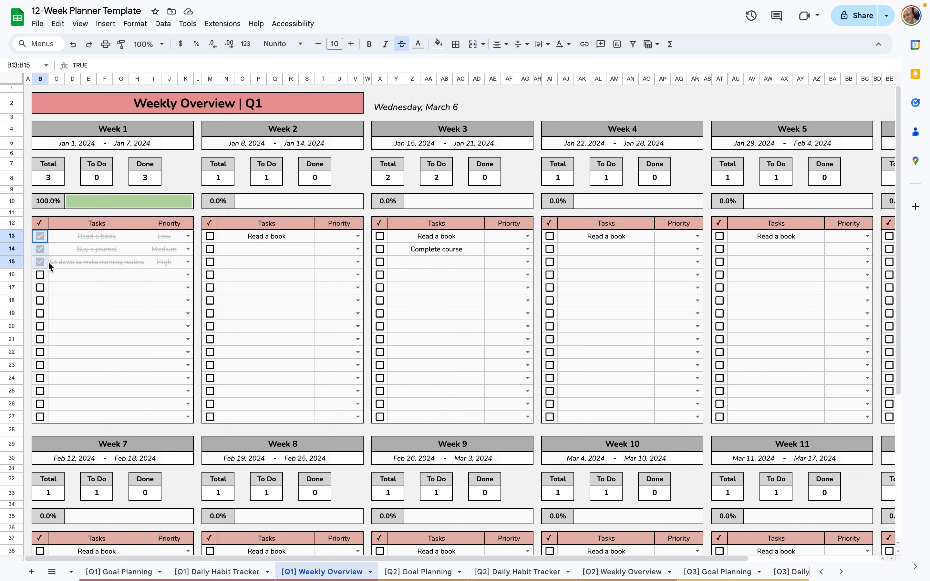
{"action": "left_click", "coordinate": [50, 204]}
Return to the Statistics sheet and examine the Week 2 and Week 3 progress cells in Quarter 1's Weekly Stats.
{"action": "scroll", "coordinate": [558, 572], "scroll_direction": "right", "scroll_amount": 6}
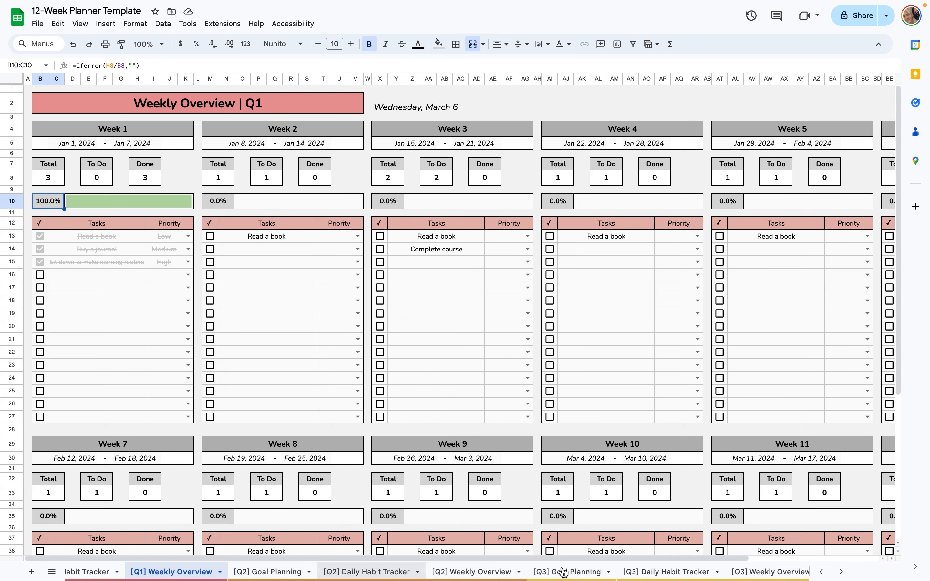
{"action": "left_click", "coordinate": [775, 572]}
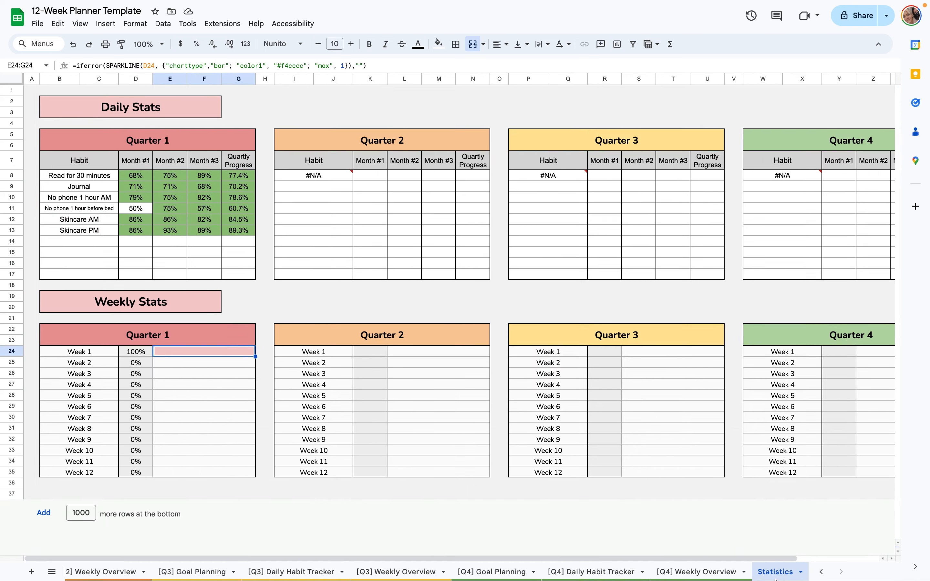
{"action": "left_click", "coordinate": [189, 361]}
{"action": "left_click", "coordinate": [194, 373]}
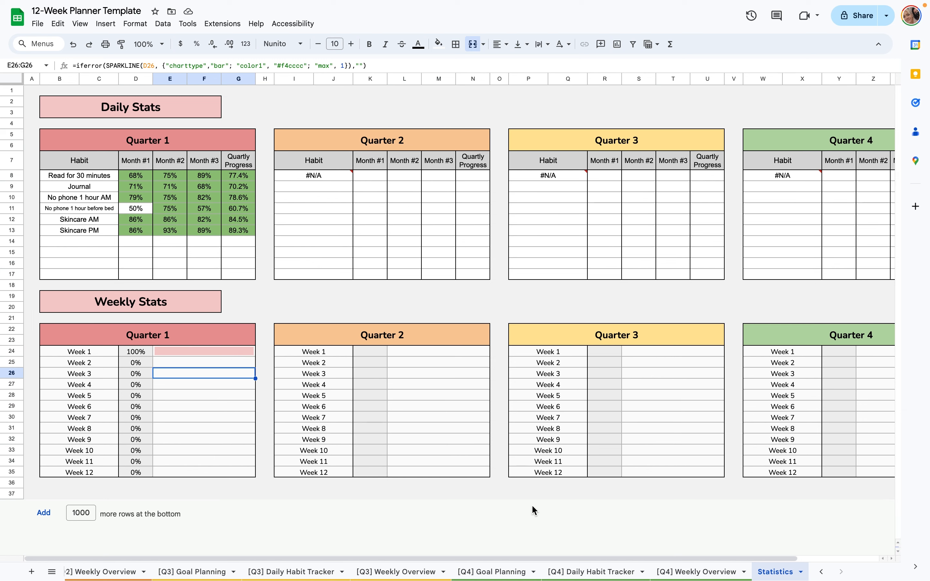
Revisit the Q1 Goal Planning and Q1 Weekly Overview sheets, then open the Goal Setting sheet.
{"action": "scroll", "coordinate": [400, 571], "scroll_direction": "left", "scroll_amount": 15}
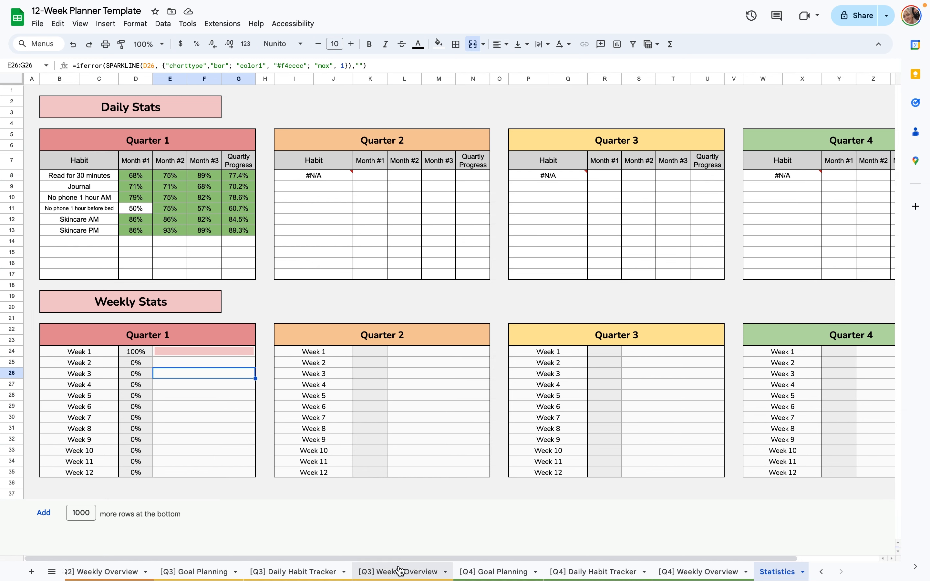
{"action": "left_click", "coordinate": [262, 576]}
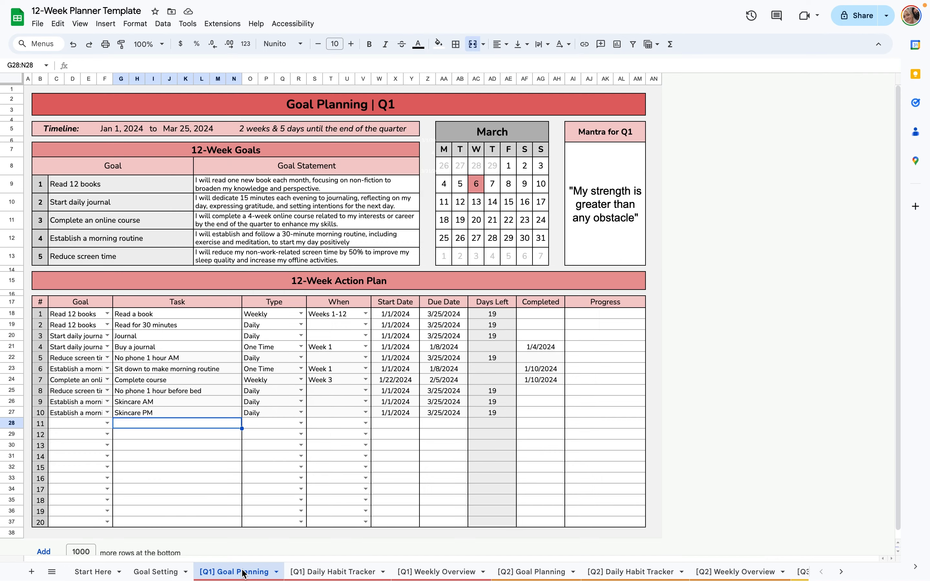
{"action": "left_click", "coordinate": [435, 571]}
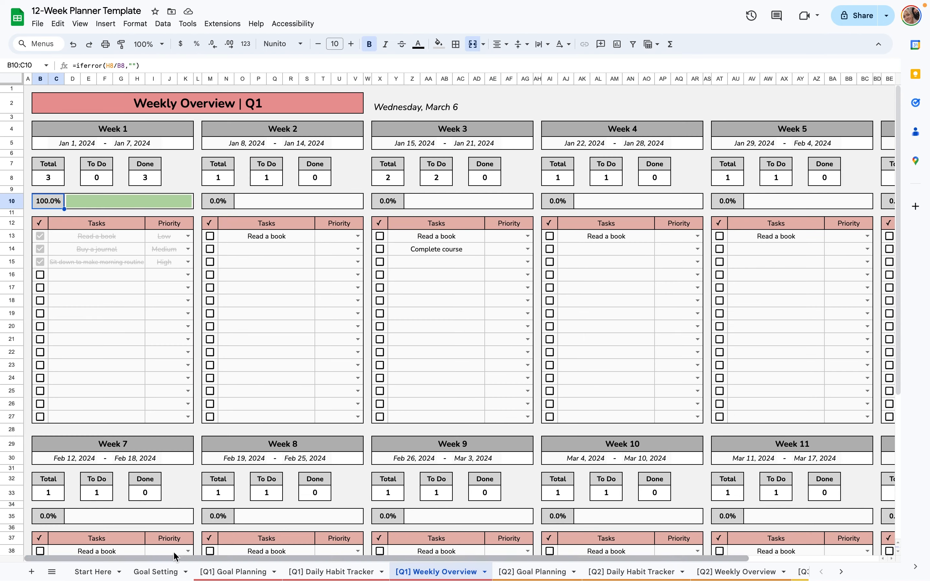
{"action": "left_click", "coordinate": [145, 571]}
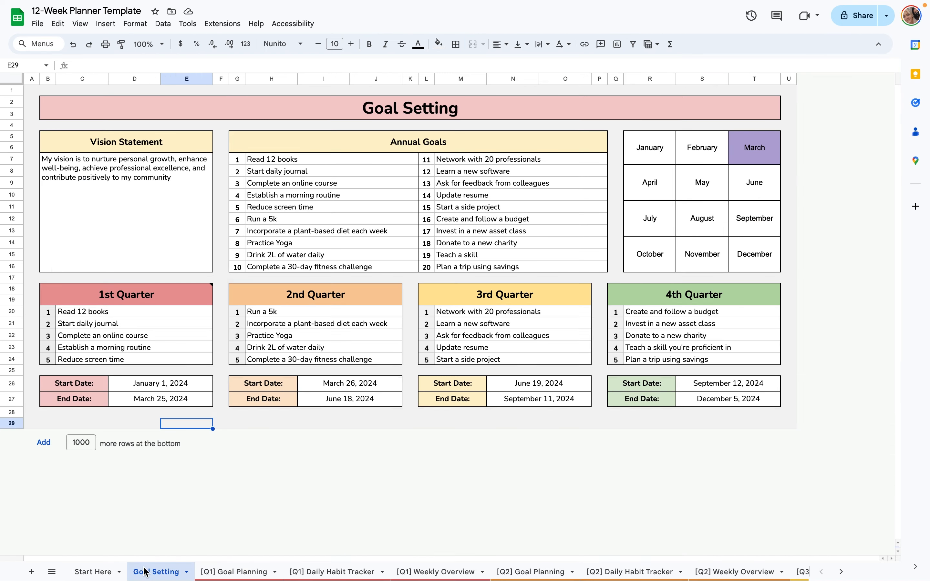